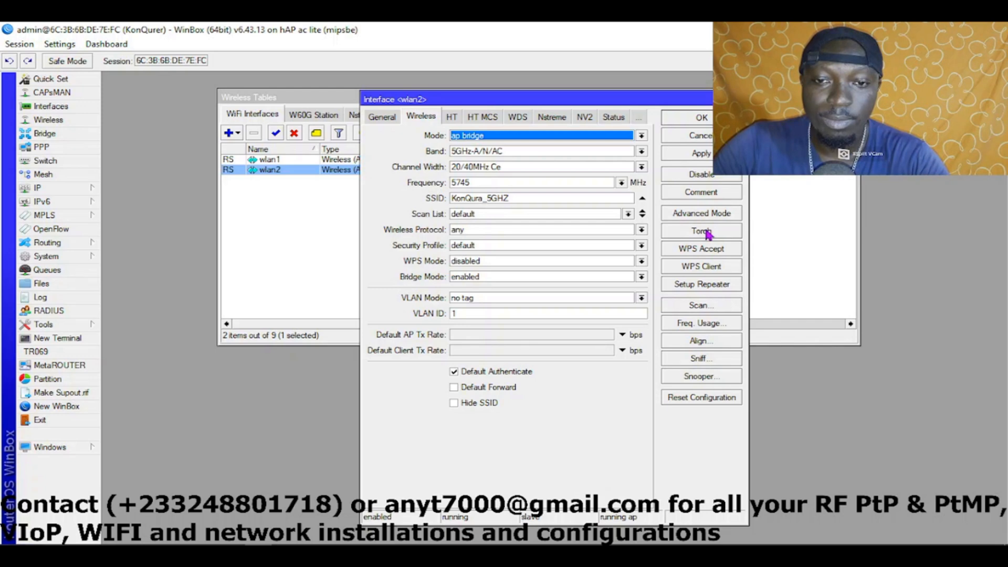
Close the wlan2 interface settings and the Wireless Tables window, and open the Torch tool
{"action": "left_click", "coordinate": [700, 136]}
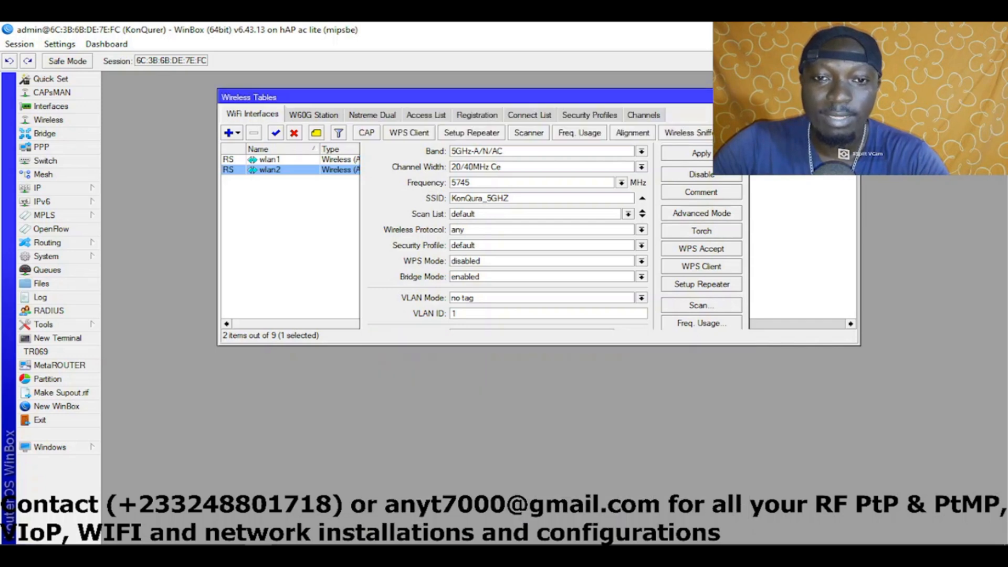
{"action": "left_click", "coordinate": [853, 97]}
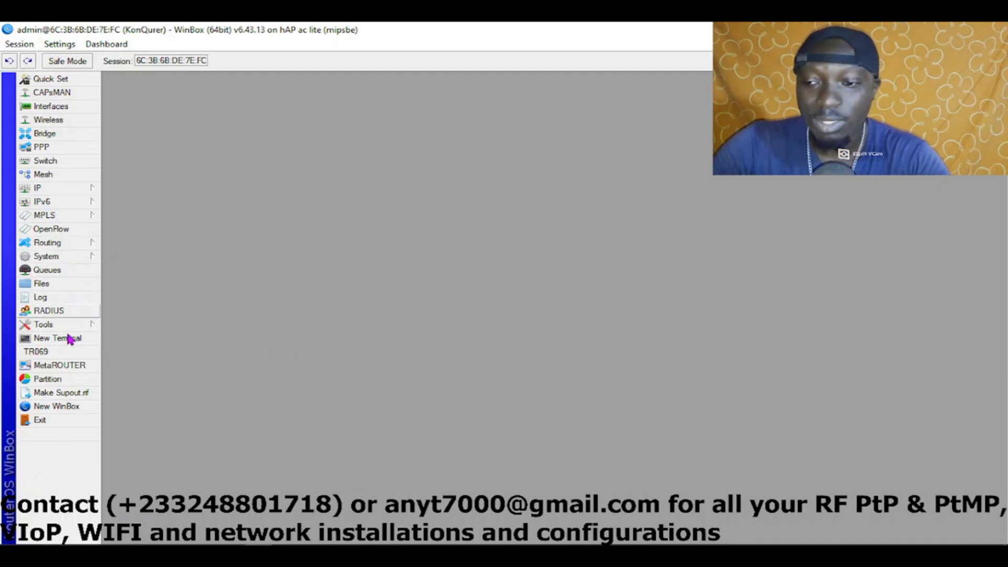
{"action": "left_click", "coordinate": [52, 326]}
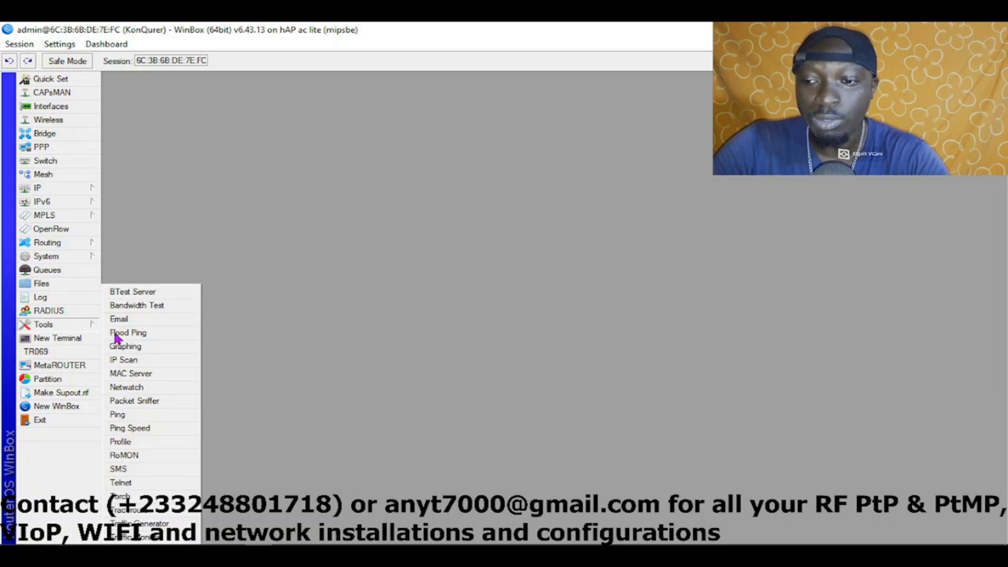
{"action": "left_click", "coordinate": [149, 499]}
{"action": "left_click_drag", "start_coordinate": [471, 131], "coordinate": [452, 131]}
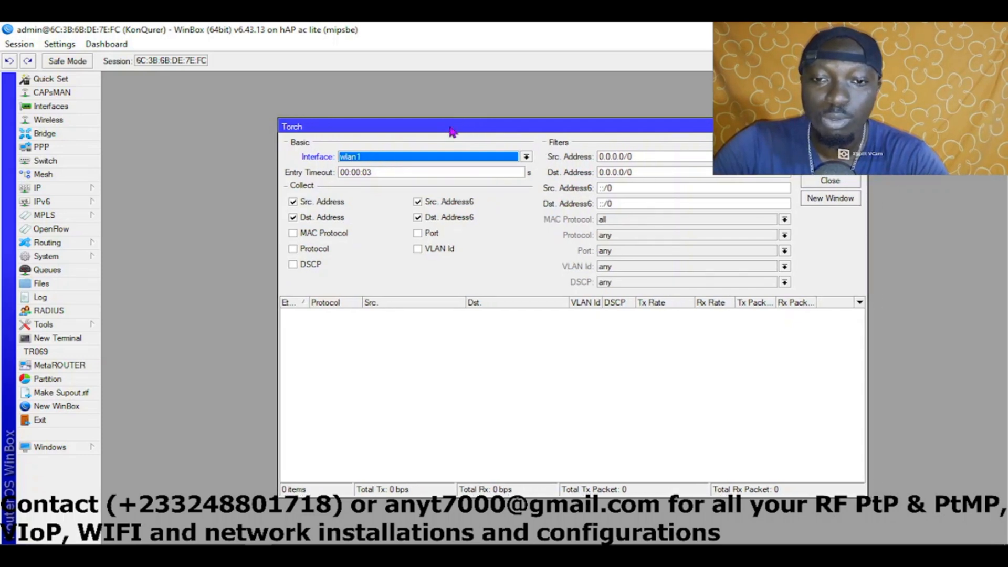
Set the Torch interface to bridge, keeping the entry timeout at 00:00:03
{"action": "left_click", "coordinate": [457, 160]}
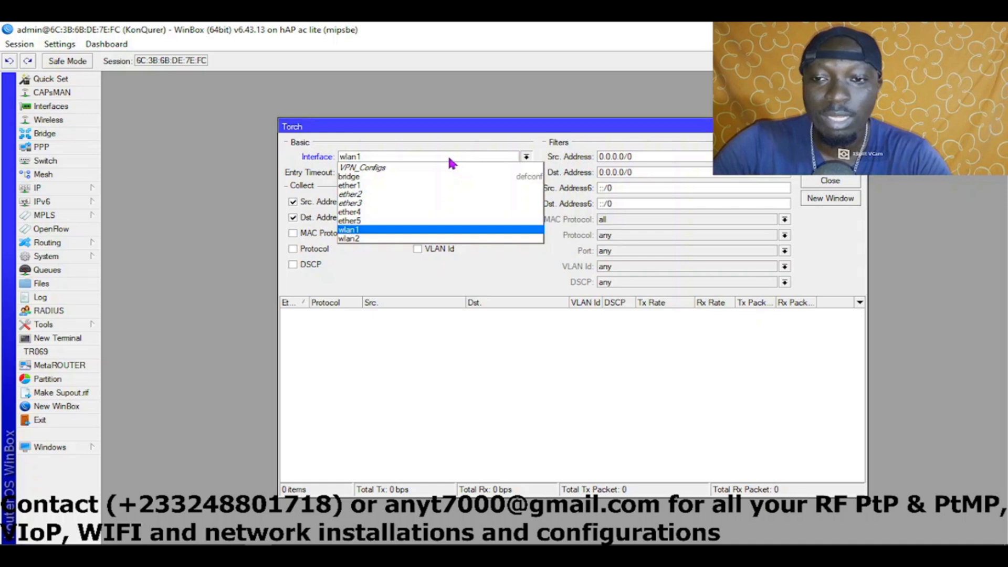
{"action": "left_click", "coordinate": [374, 173]}
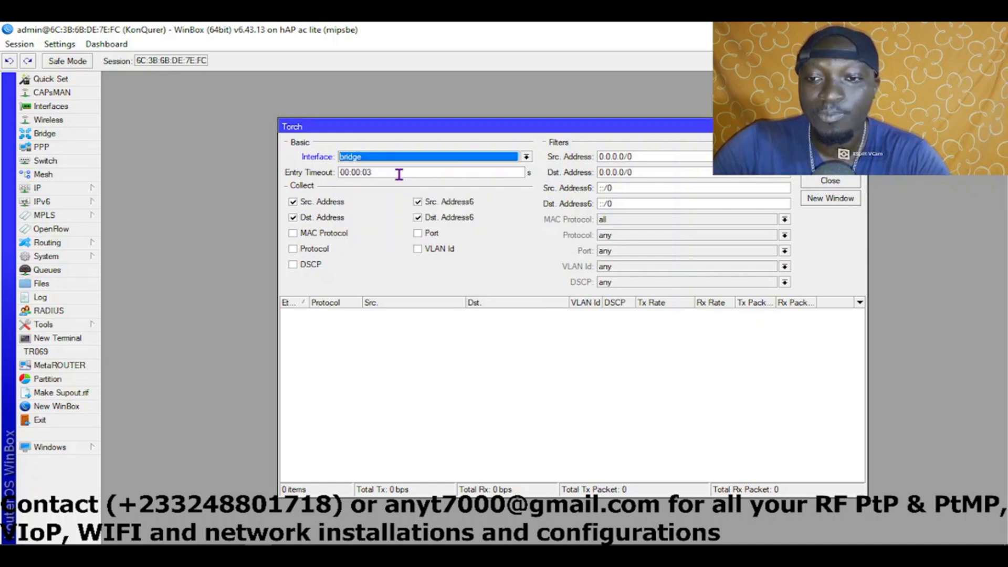
{"action": "left_click", "coordinate": [399, 175]}
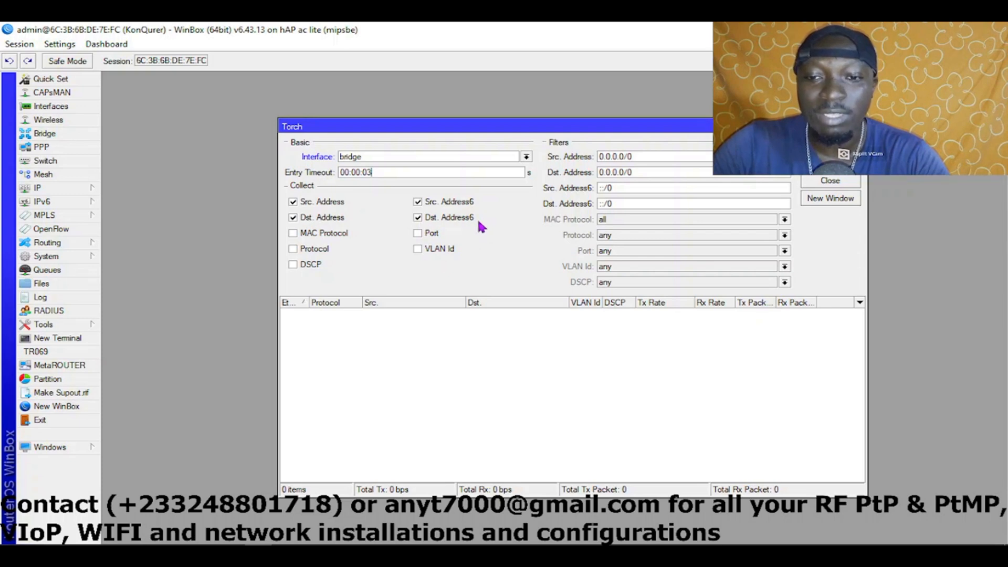
Enable collection of MAC Protocol, Protocol, VLAN Id, Port and DSCP in Torch
{"action": "left_click", "coordinate": [293, 233]}
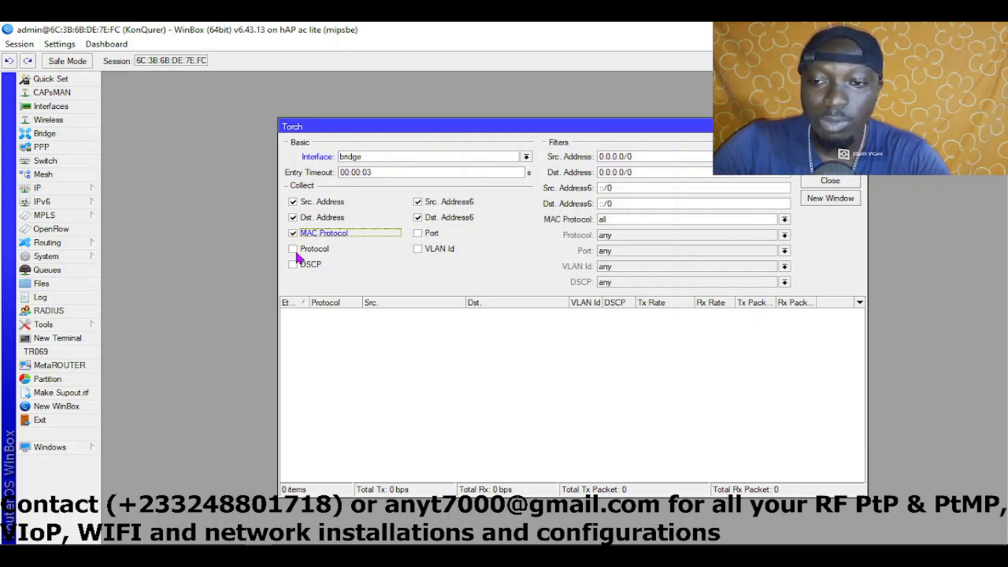
{"action": "left_click", "coordinate": [292, 249]}
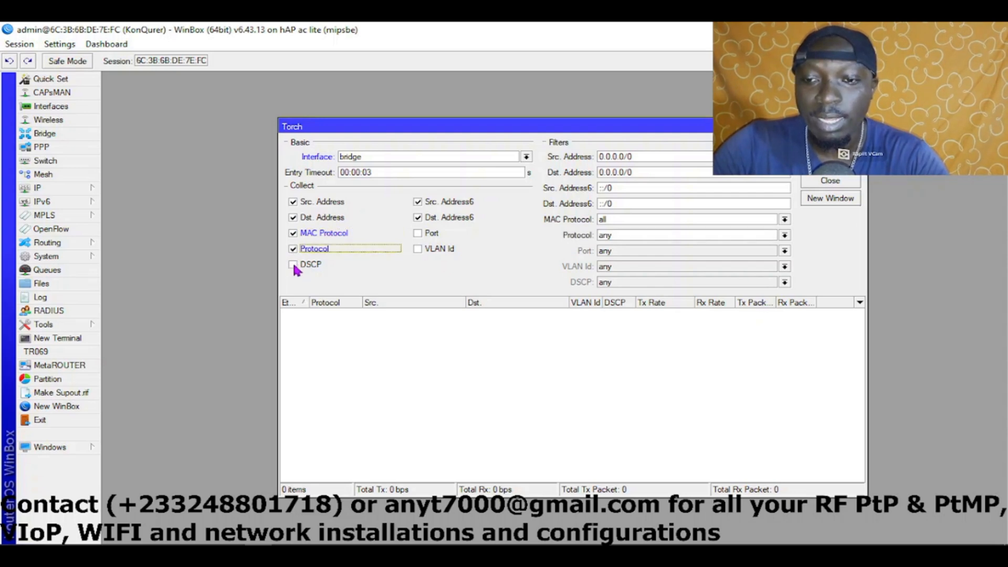
{"action": "left_click", "coordinate": [418, 249]}
{"action": "left_click", "coordinate": [418, 233]}
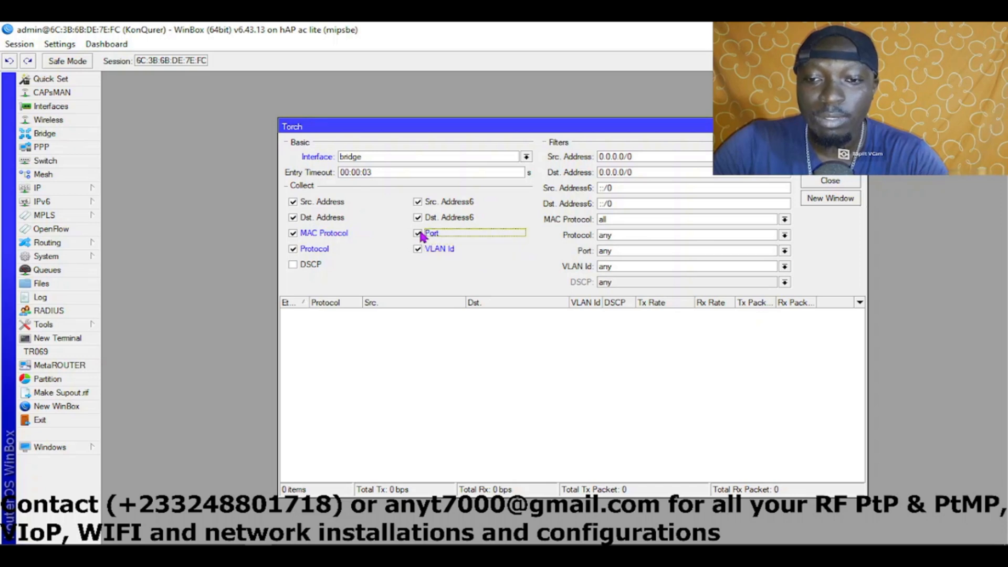
{"action": "left_click", "coordinate": [293, 264]}
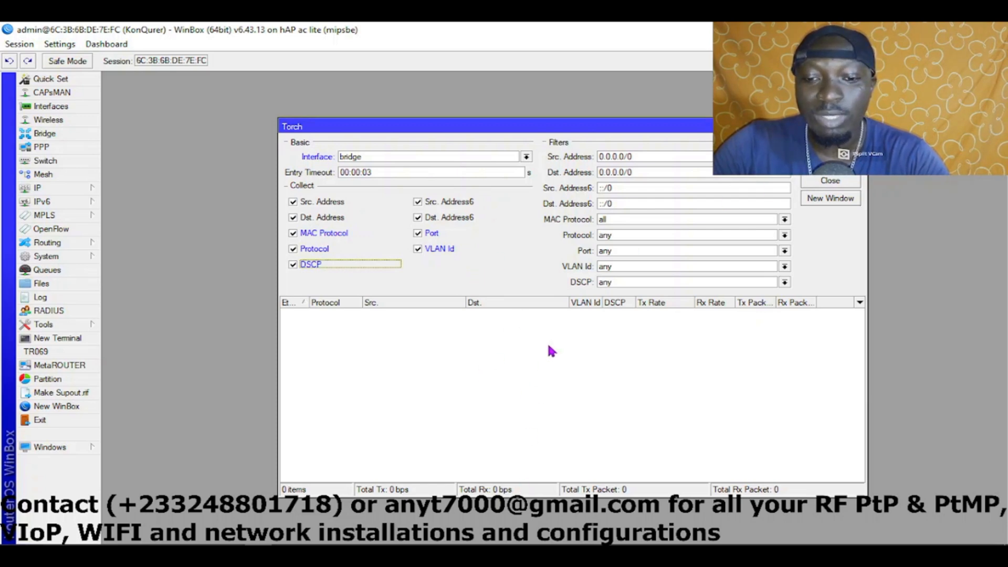
Maximize the Torch window and run a short traffic capture on the bridge, stopping it to freeze the entries
{"action": "left_click", "coordinate": [846, 126]}
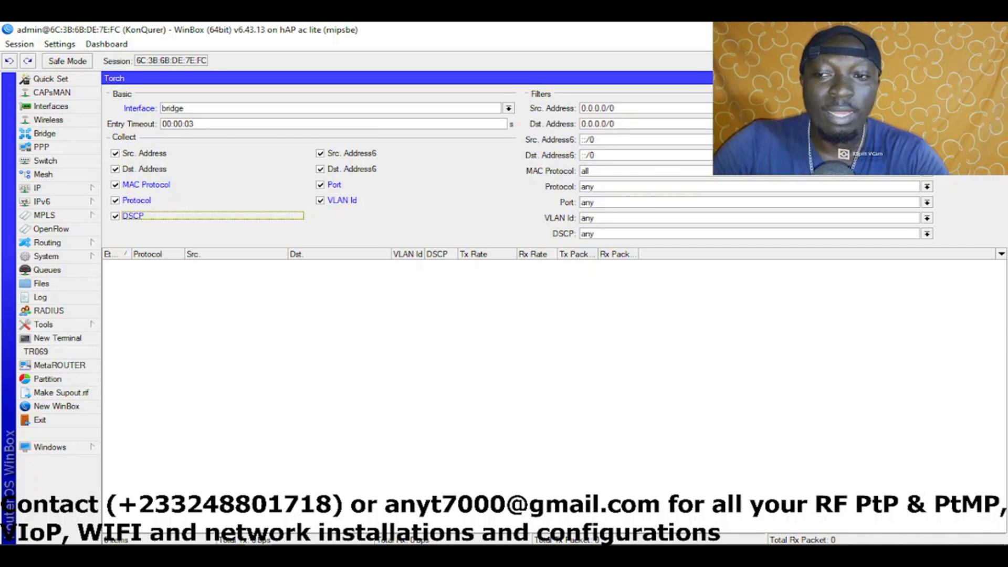
{"action": "left_click", "coordinate": [971, 94]}
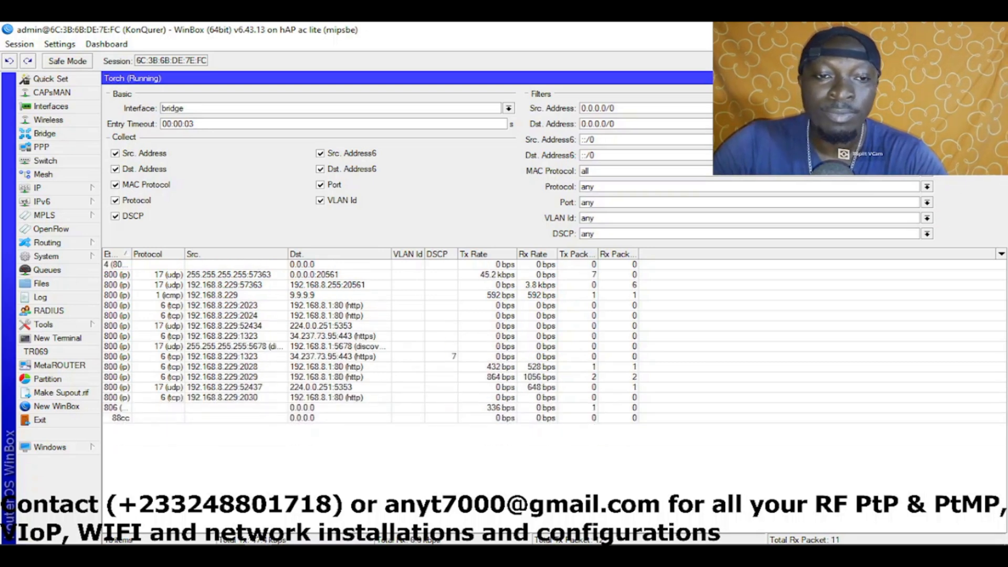
{"action": "left_click", "coordinate": [970, 109]}
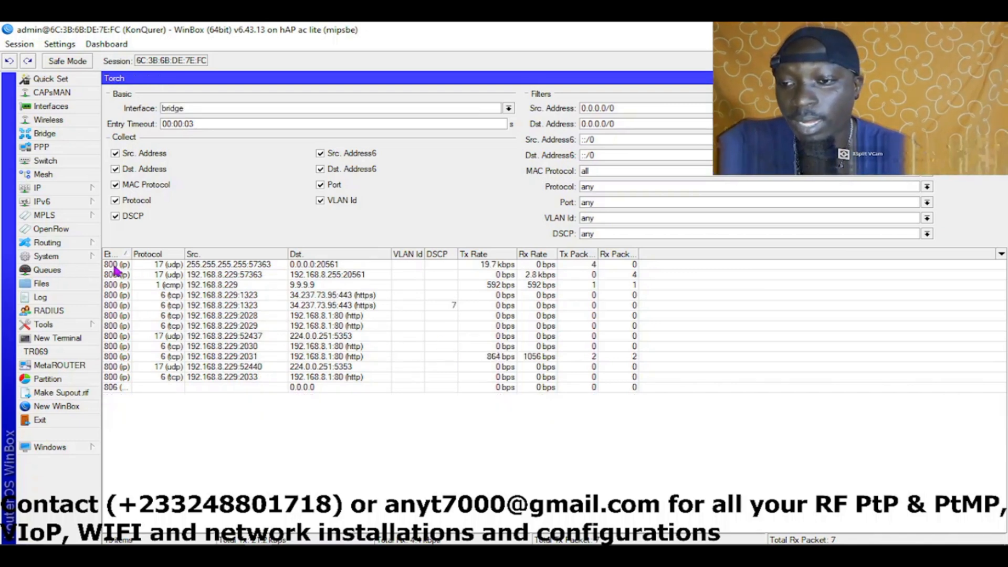
Widen the Eth. Protocol column and examine the protocols, source and destination addresses, and DSCP values of the captured entries
{"action": "left_click_drag", "start_coordinate": [132, 254], "coordinate": [180, 255]}
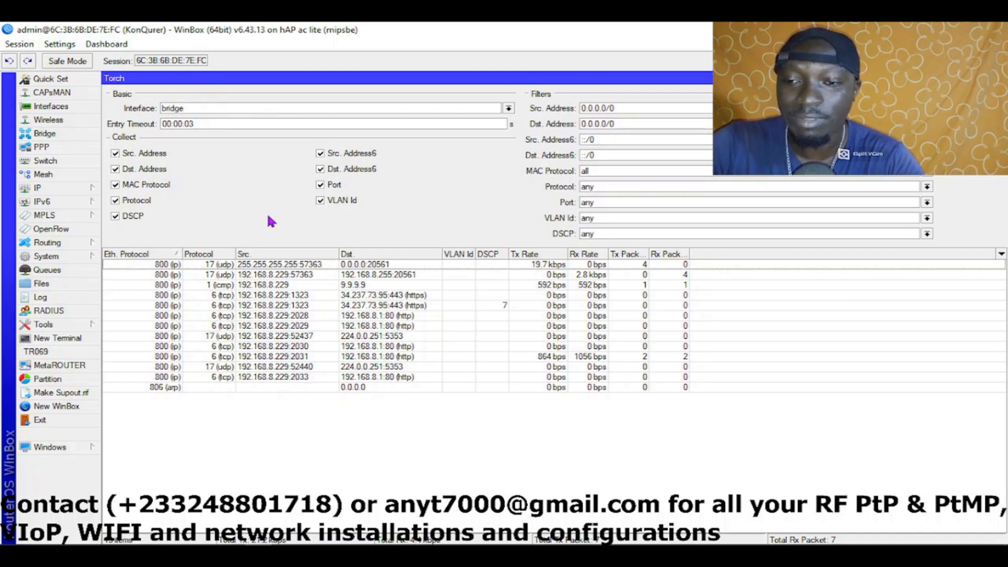
{"action": "left_click", "coordinate": [280, 278]}
{"action": "left_click", "coordinate": [277, 287]}
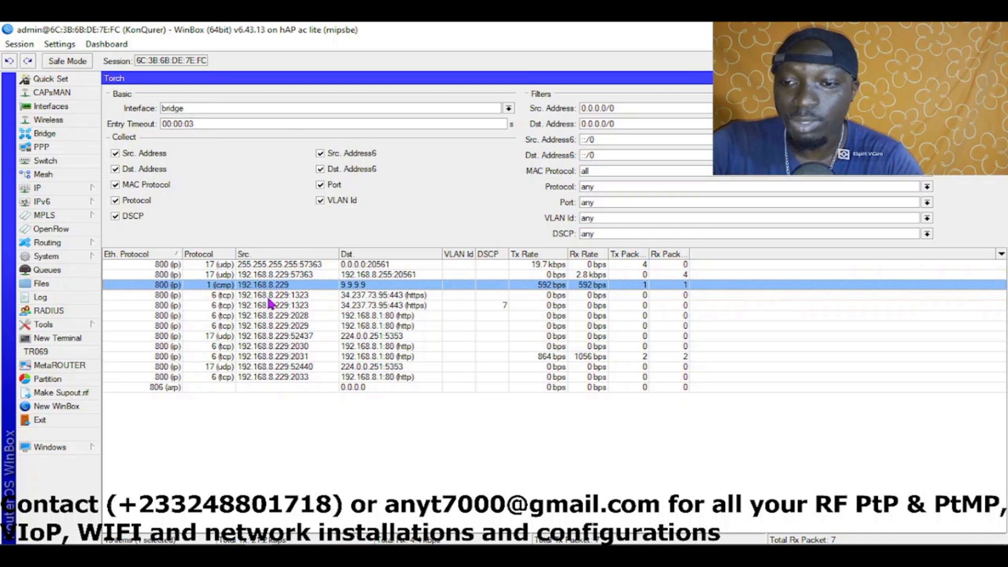
{"action": "left_click", "coordinate": [269, 294]}
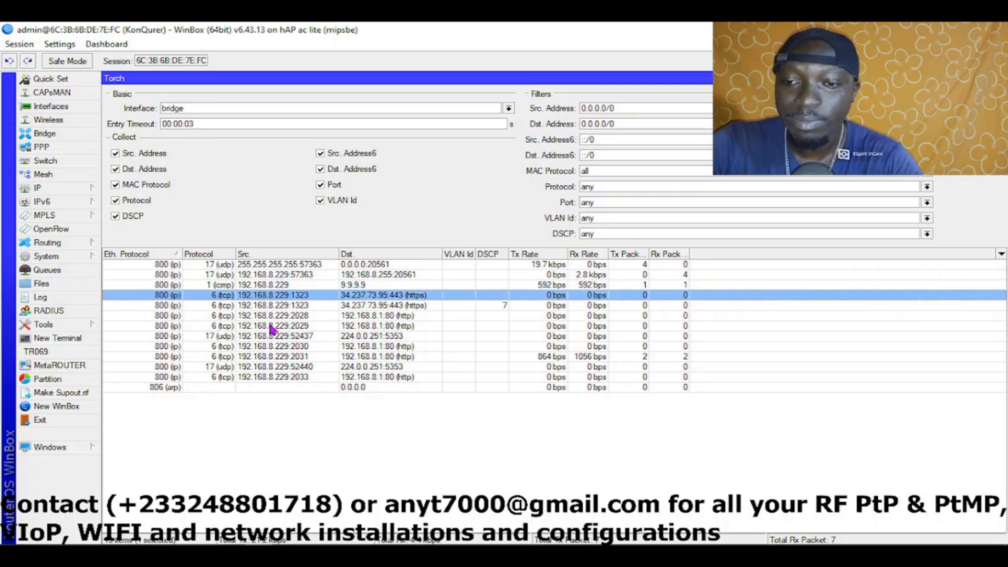
{"action": "left_click", "coordinate": [377, 266]}
{"action": "left_click", "coordinate": [378, 274]}
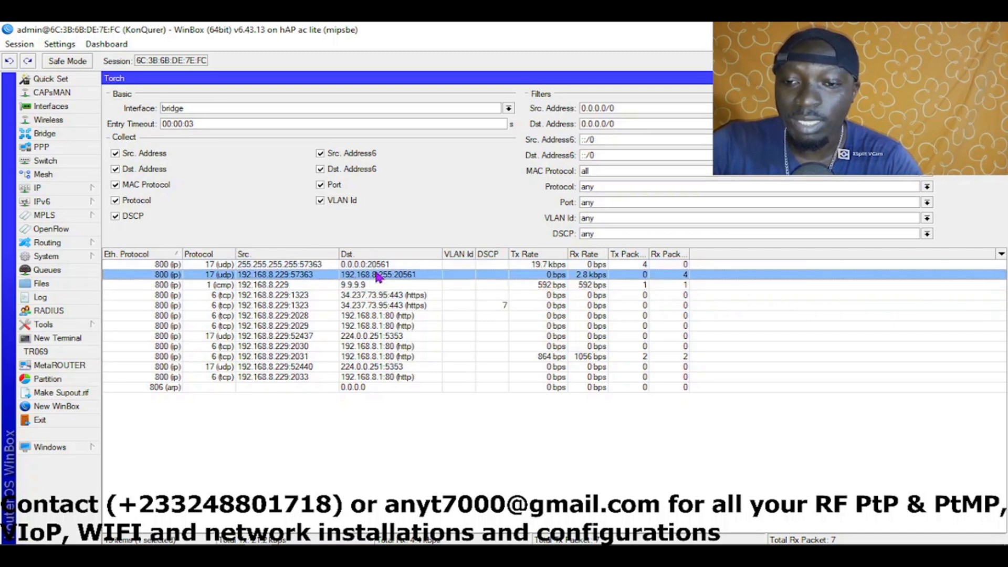
{"action": "left_click", "coordinate": [374, 286]}
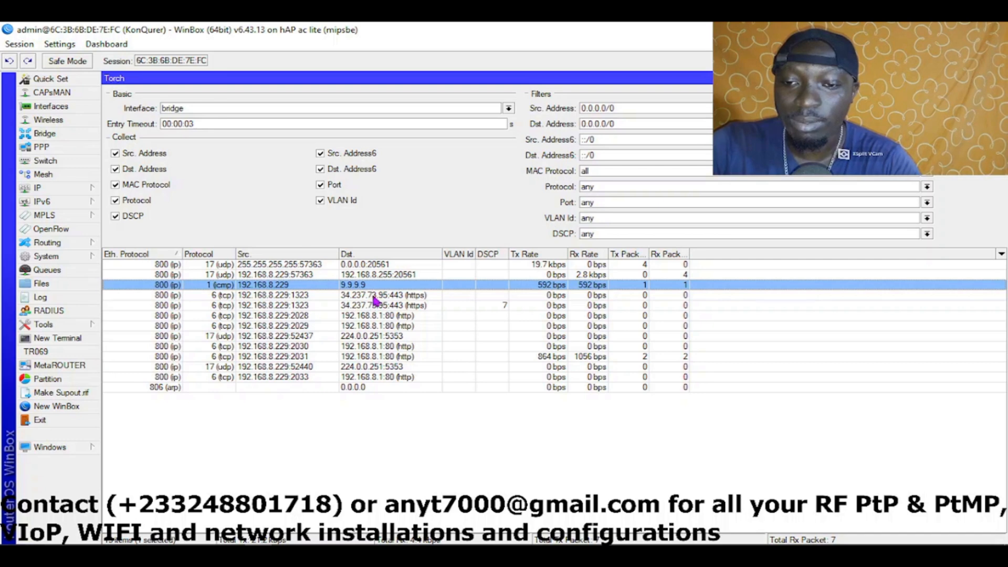
{"action": "left_click", "coordinate": [374, 295]}
{"action": "left_click", "coordinate": [374, 305]}
{"action": "left_click", "coordinate": [374, 315]}
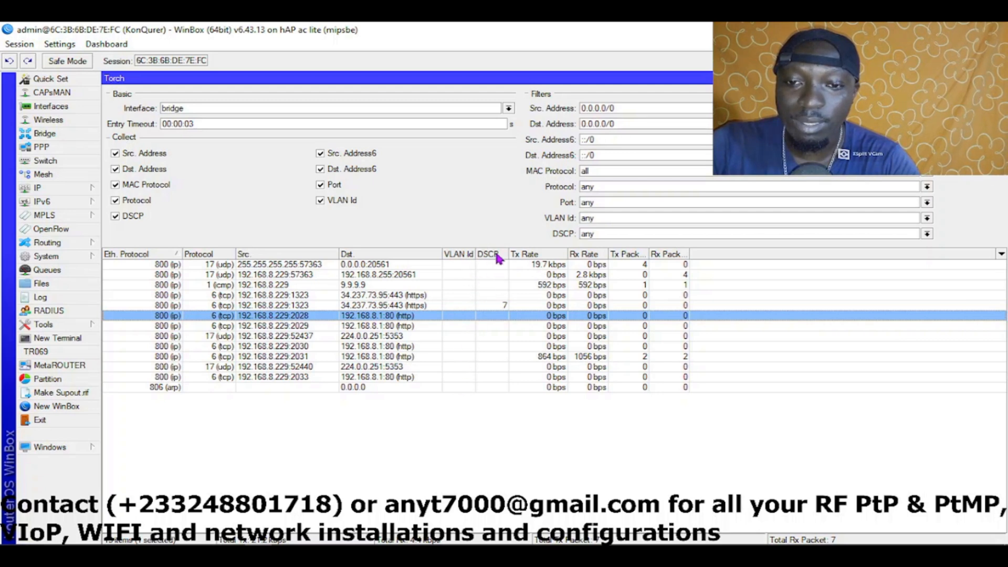
{"action": "left_click", "coordinate": [498, 307]}
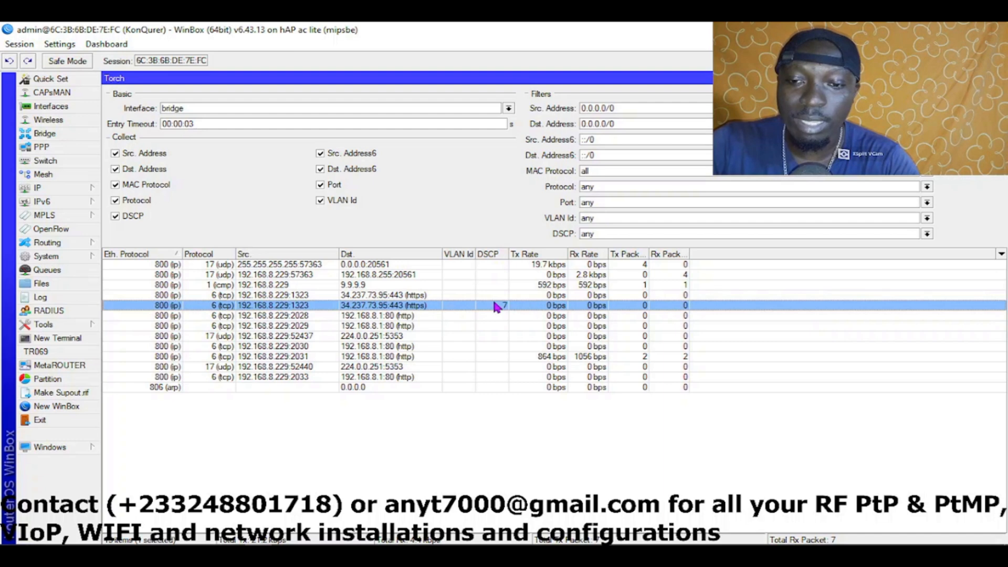
Sort the captured entries by Tx Rate in descending order and select the highest one
{"action": "left_click", "coordinate": [541, 255]}
{"action": "left_click", "coordinate": [541, 256]}
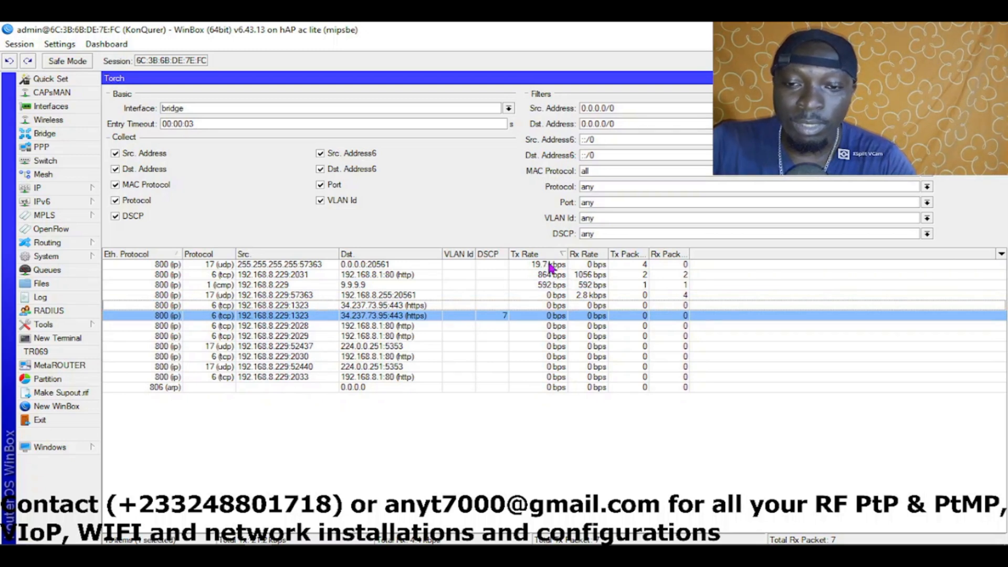
{"action": "left_click", "coordinate": [550, 266]}
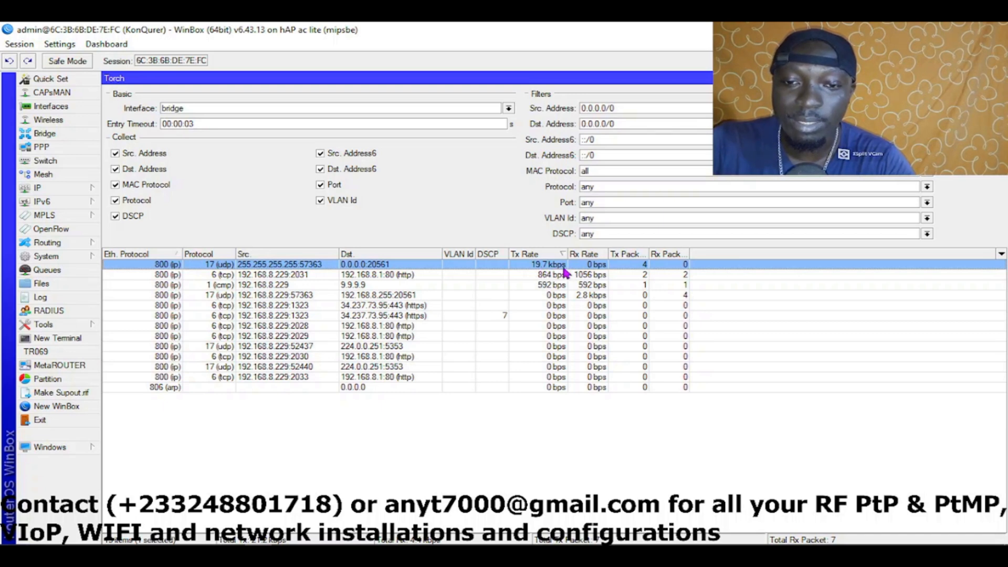
Sort the entries by Rx Rate in descending order and widen the Rx Rate, Tx Packet Rate and Rx Packet Rate columns
{"action": "left_click", "coordinate": [591, 256]}
{"action": "left_click_drag", "start_coordinate": [609, 254], "coordinate": [662, 254]}
{"action": "left_click", "coordinate": [609, 252]}
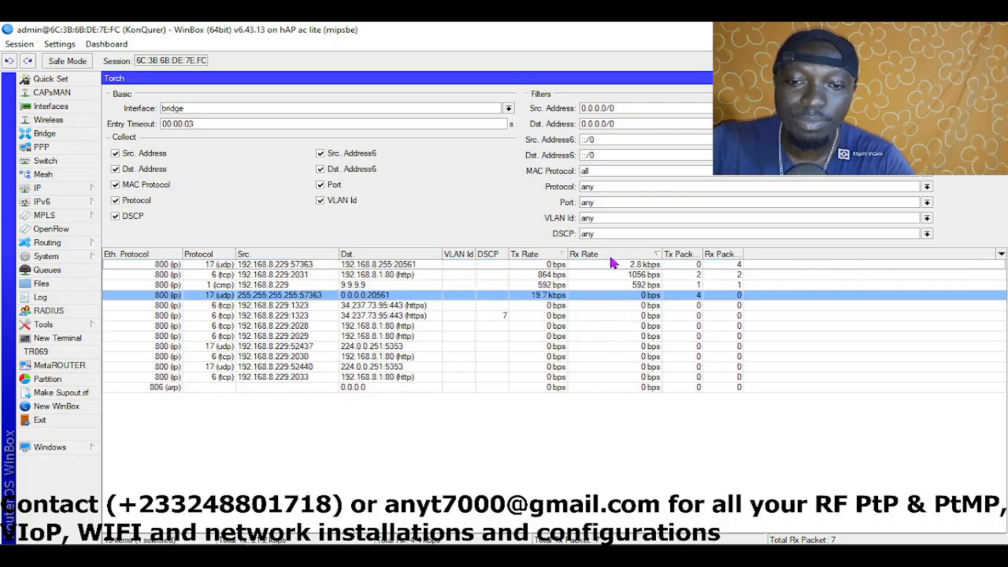
{"action": "left_click", "coordinate": [651, 268]}
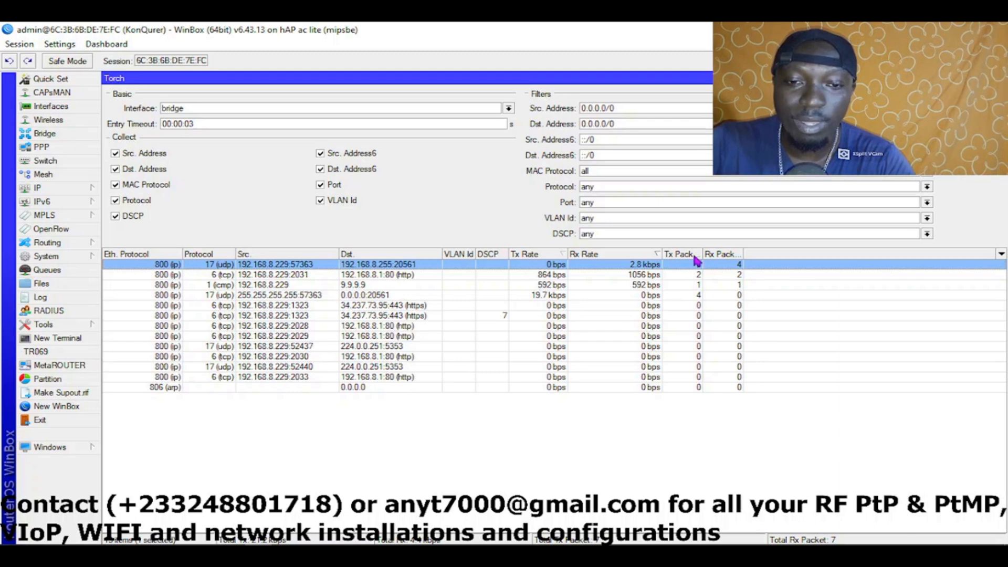
{"action": "left_click_drag", "start_coordinate": [703, 254], "coordinate": [764, 254]}
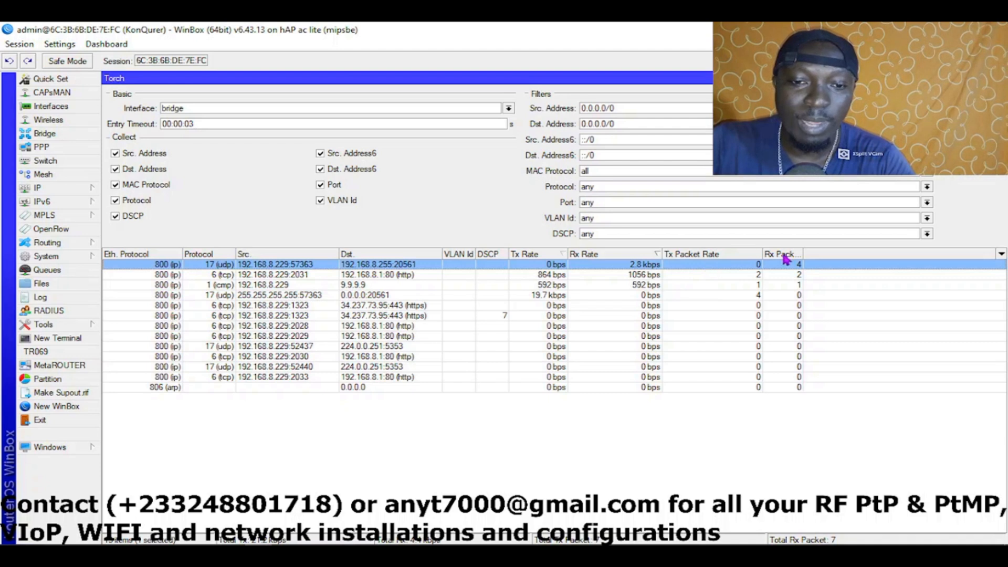
{"action": "left_click_drag", "start_coordinate": [804, 252], "coordinate": [858, 252]}
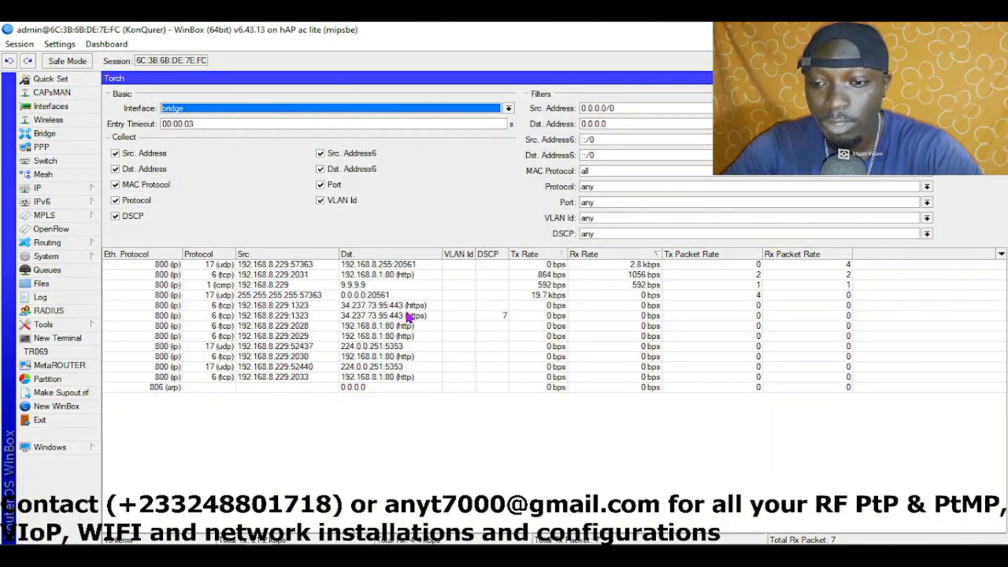
Examine the Tx and Rx rates of the most active captured entries against their source addresses
{"action": "left_click", "coordinate": [546, 289]}
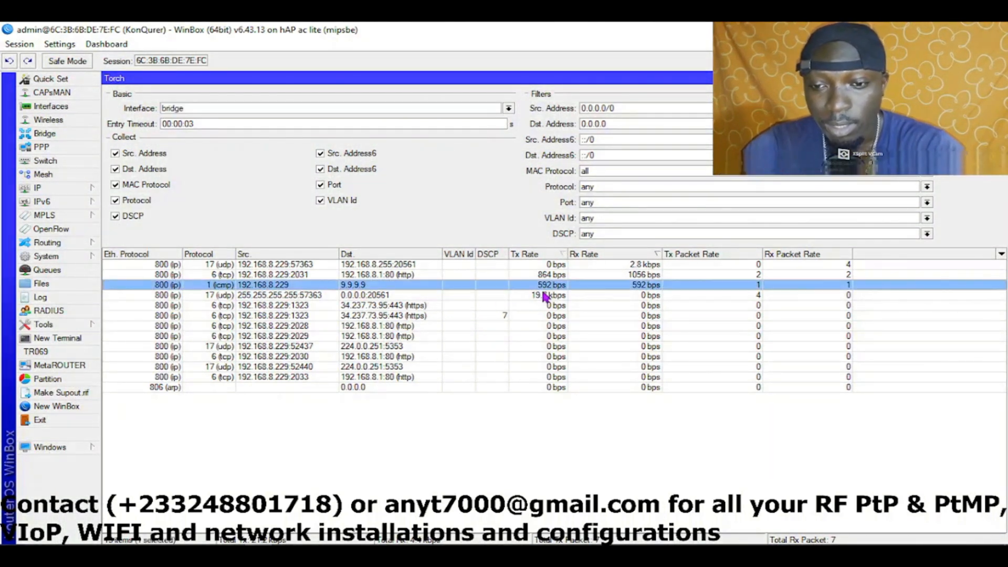
{"action": "left_click", "coordinate": [286, 296]}
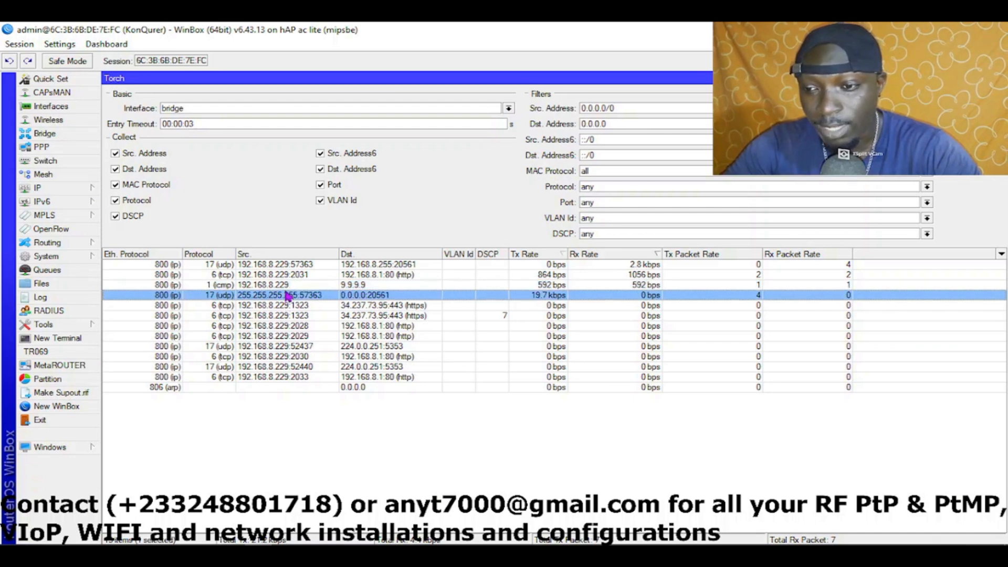
{"action": "left_click", "coordinate": [276, 289]}
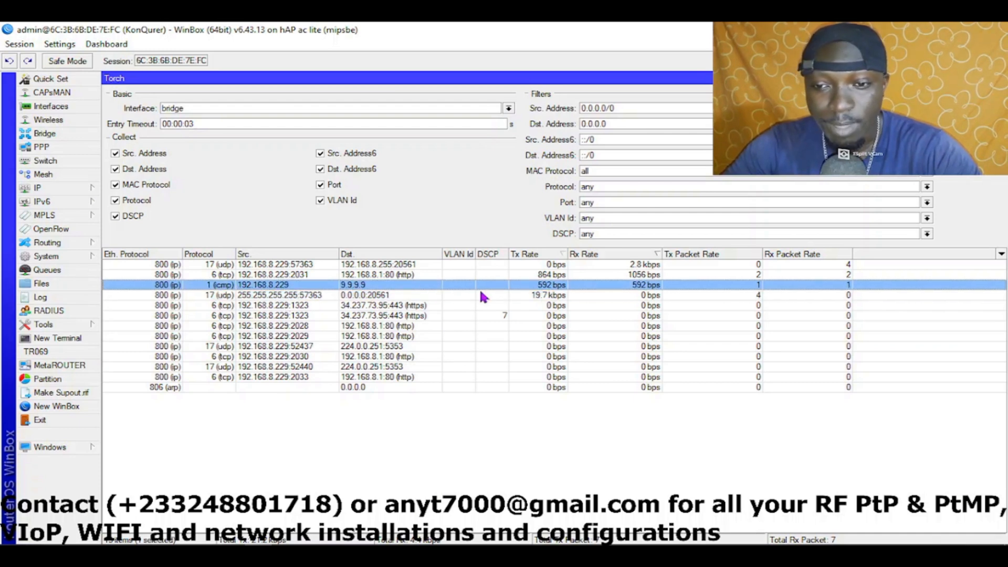
{"action": "left_click", "coordinate": [562, 277]}
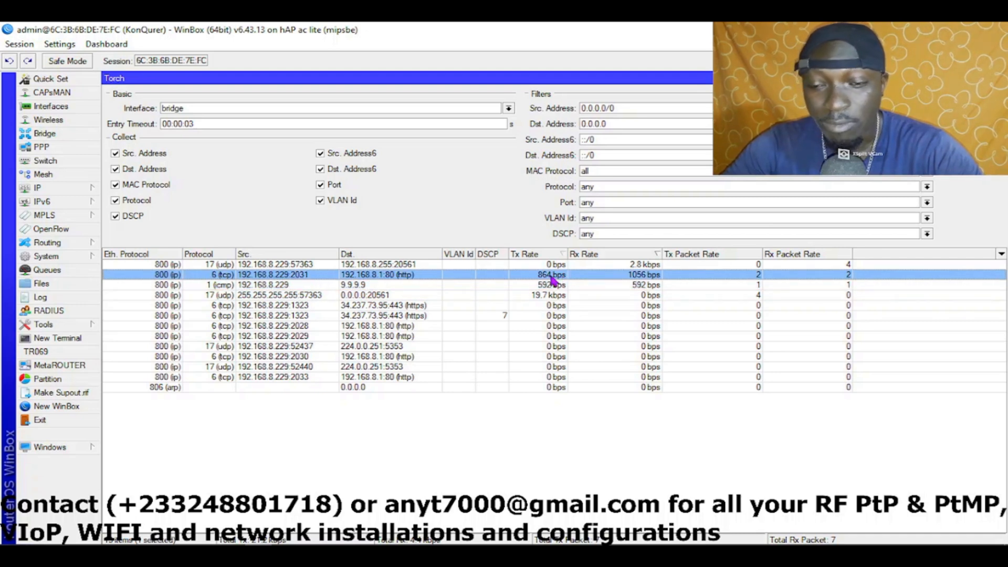
{"action": "left_click", "coordinate": [540, 285]}
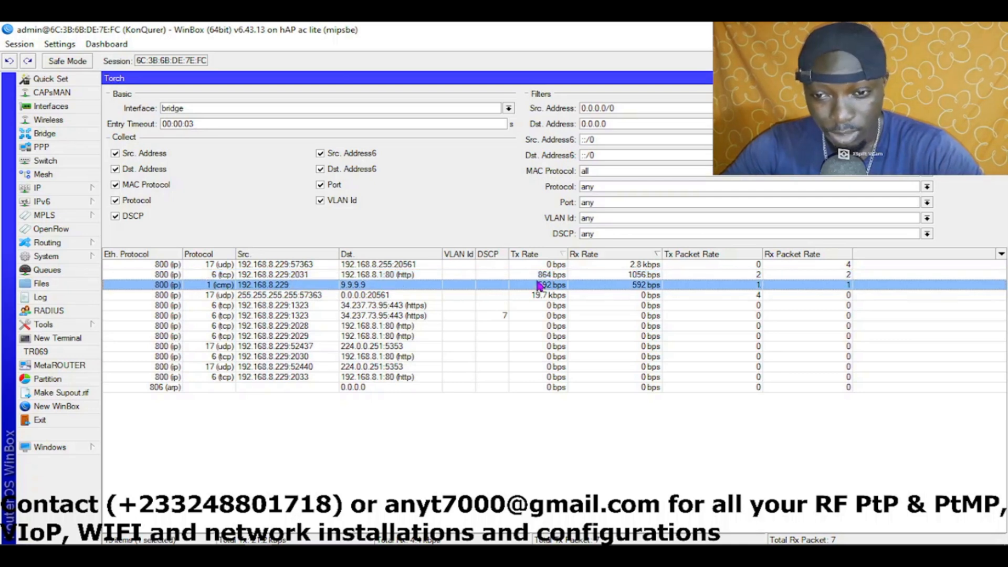
{"action": "left_click", "coordinate": [656, 265]}
{"action": "left_click", "coordinate": [652, 275]}
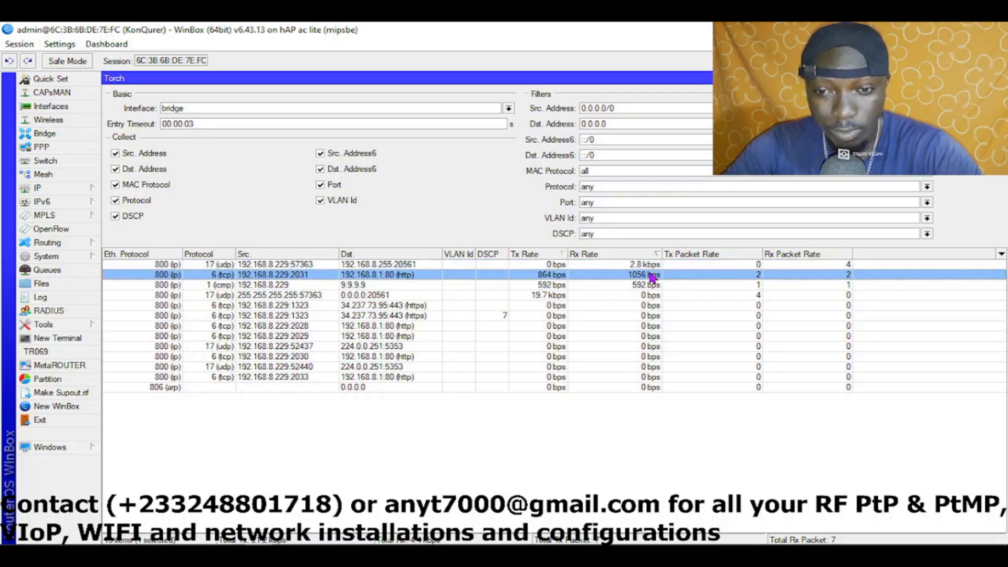
{"action": "left_click", "coordinate": [645, 286]}
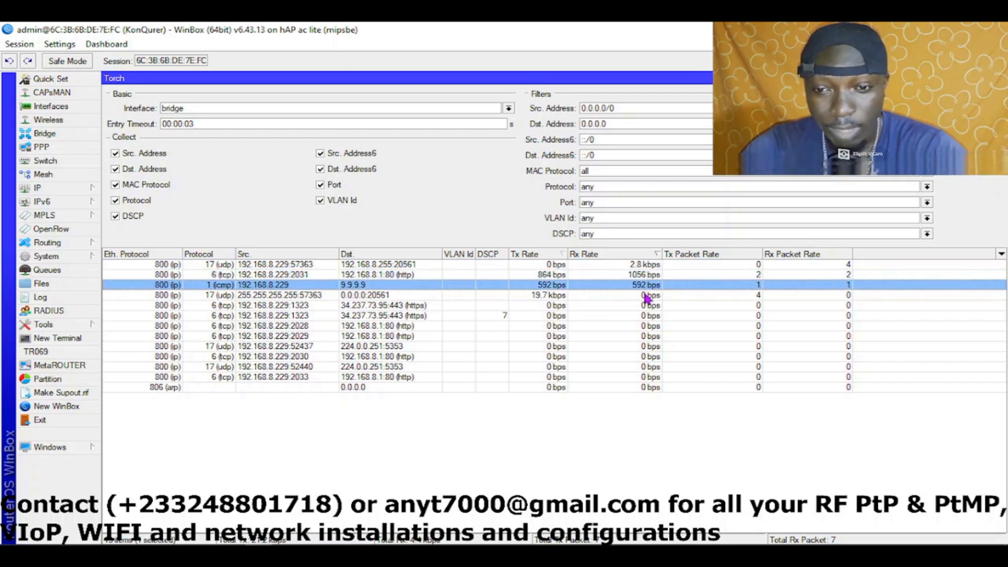
{"action": "left_click", "coordinate": [646, 294]}
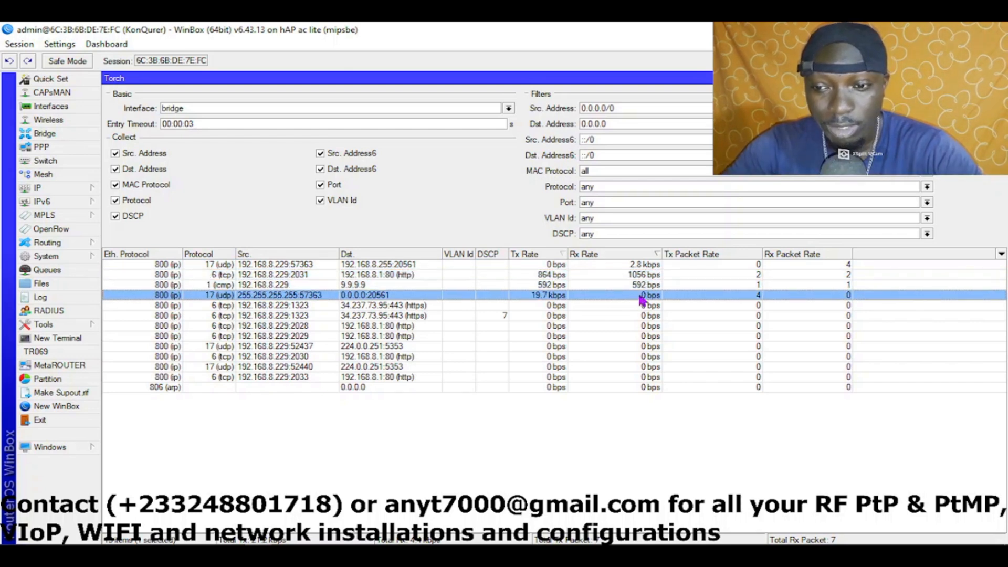
Examine the destination addresses and ports of the captured entries, comparing the idle connections with the most active ones
{"action": "left_click", "coordinate": [588, 306]}
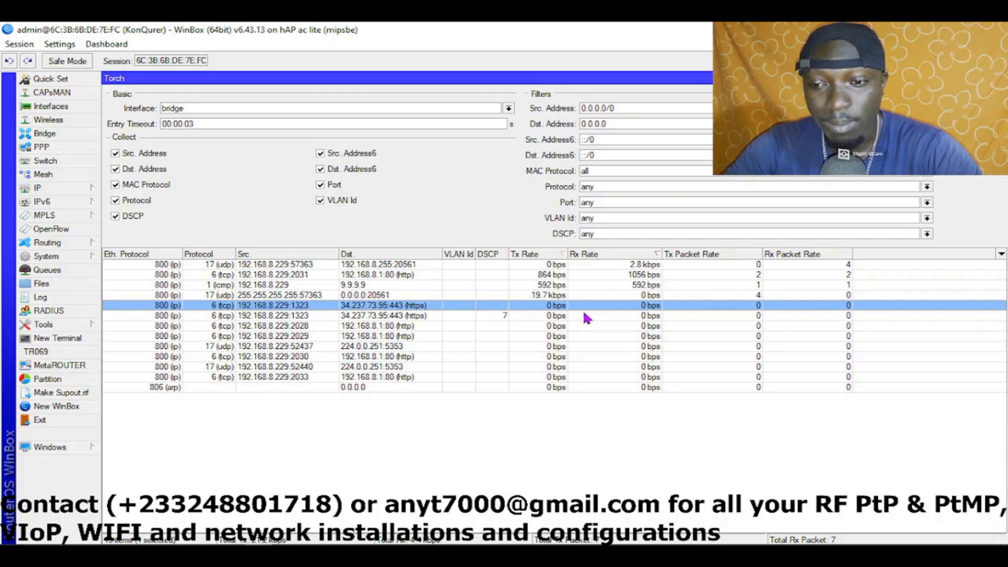
{"action": "left_click", "coordinate": [371, 336]}
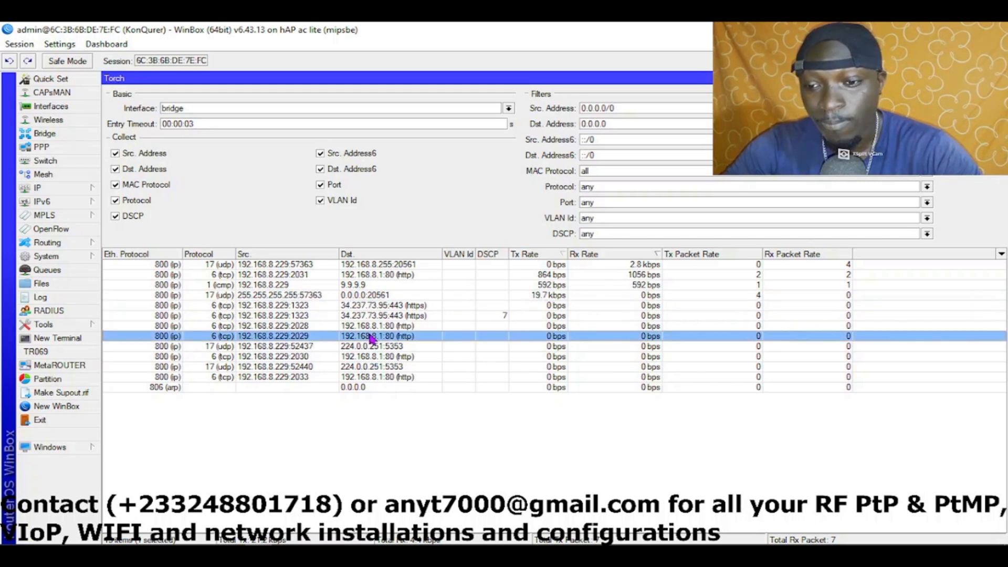
{"action": "left_click", "coordinate": [381, 306]}
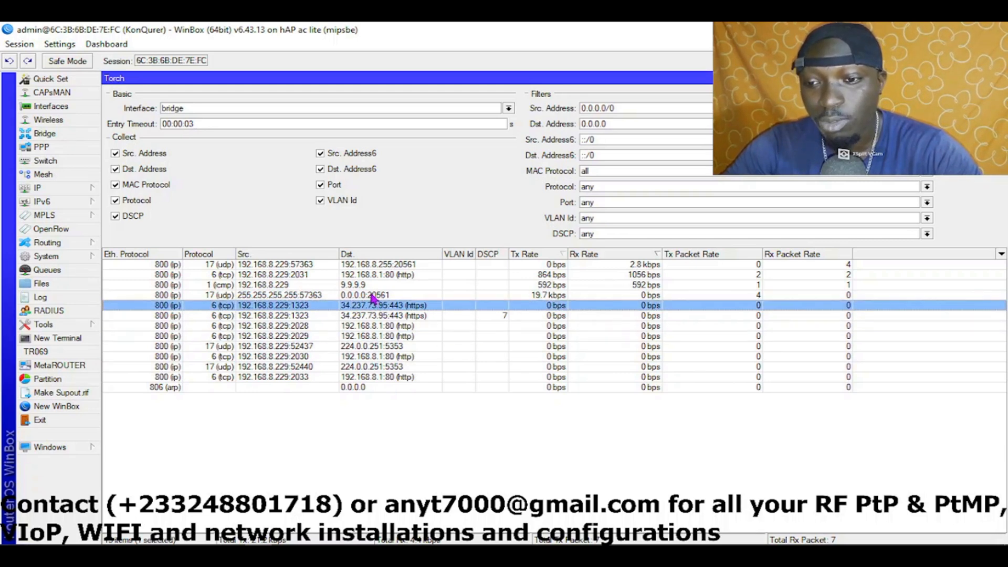
{"action": "left_click", "coordinate": [371, 295]}
{"action": "left_click", "coordinate": [352, 286]}
{"action": "left_click", "coordinate": [361, 275]}
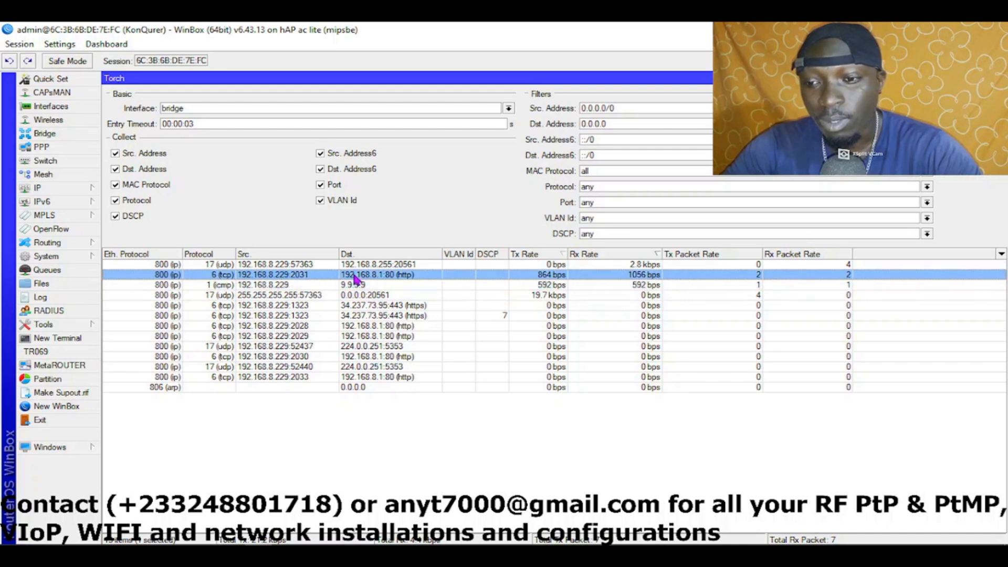
{"action": "left_click", "coordinate": [366, 266]}
{"action": "left_click", "coordinate": [352, 286]}
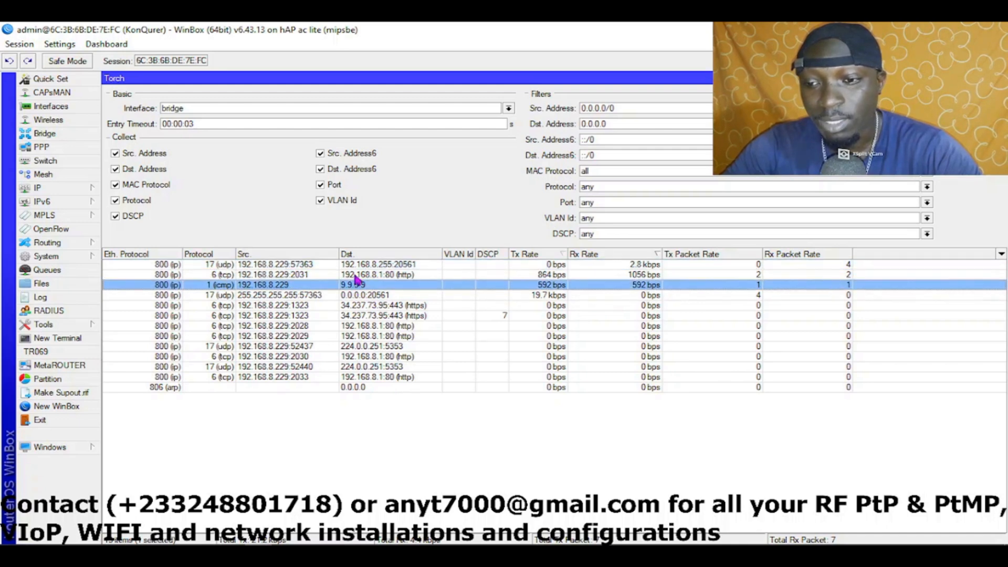
{"action": "left_click", "coordinate": [355, 274]}
{"action": "left_click", "coordinate": [355, 285]}
{"action": "left_click", "coordinate": [356, 295]}
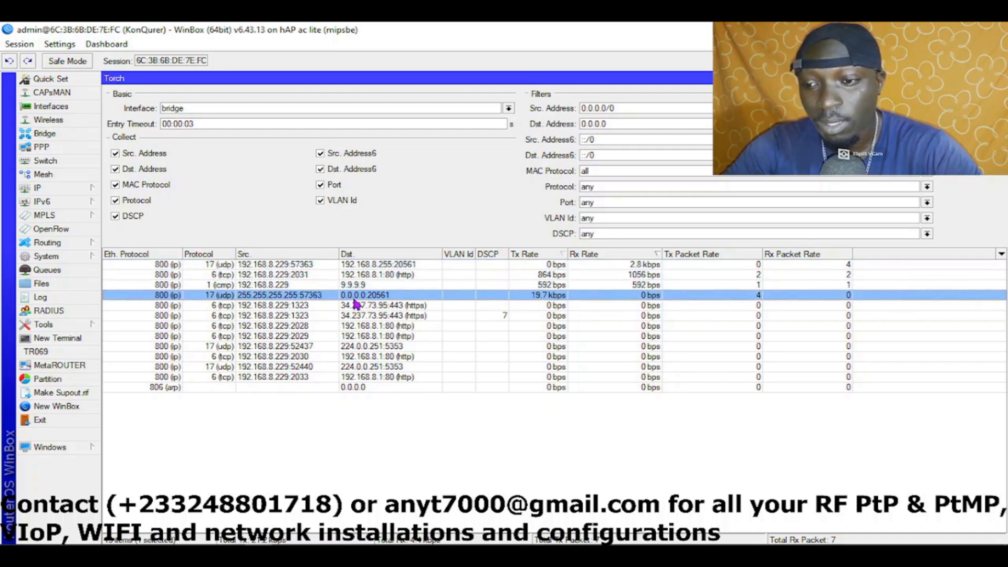
Fill the source address filter with 192.168.8.229 from the captured entry with the highest Rx rate
{"action": "left_click", "coordinate": [274, 265]}
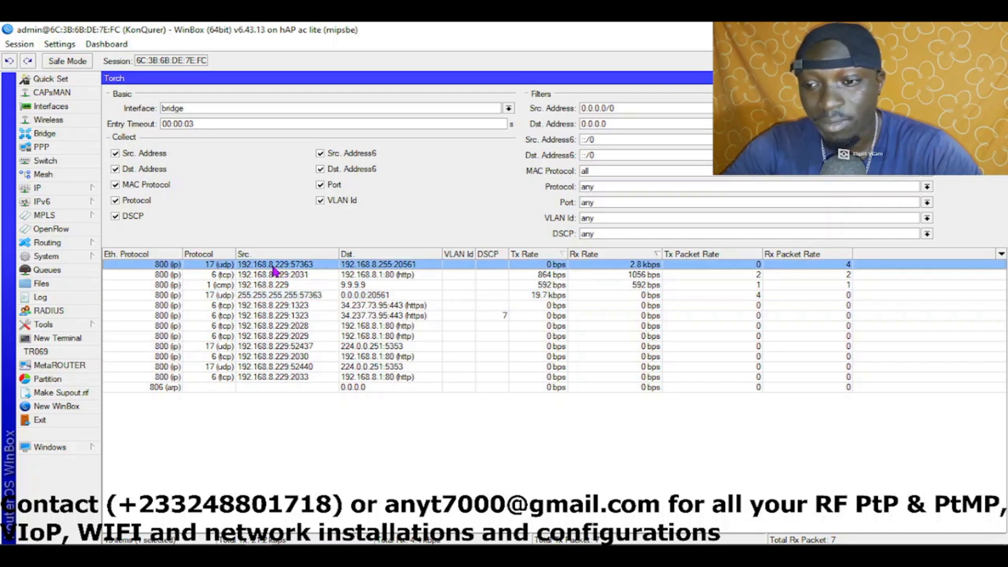
{"action": "double_click", "coordinate": [284, 266]}
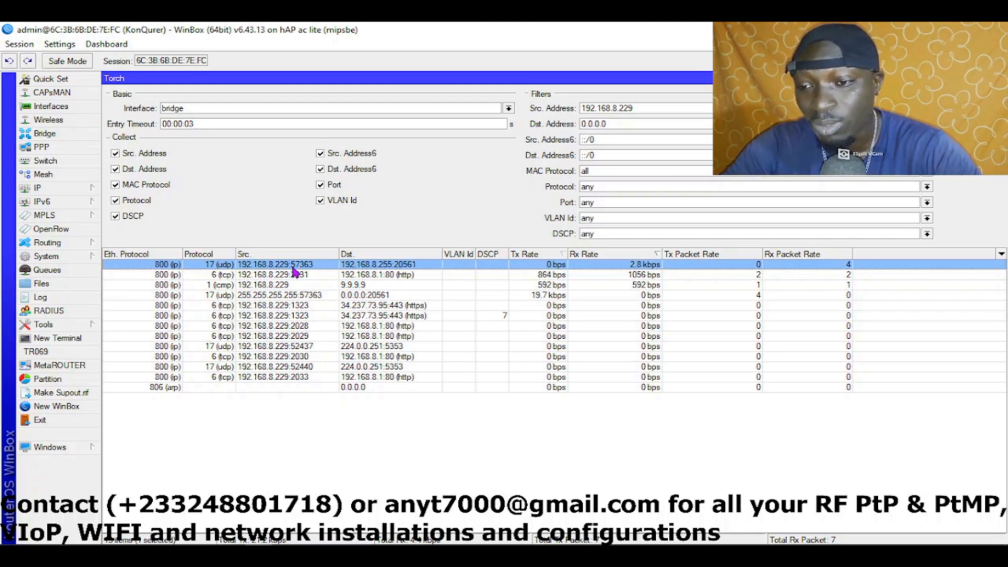
{"action": "left_click", "coordinate": [320, 275]}
{"action": "left_click", "coordinate": [307, 266]}
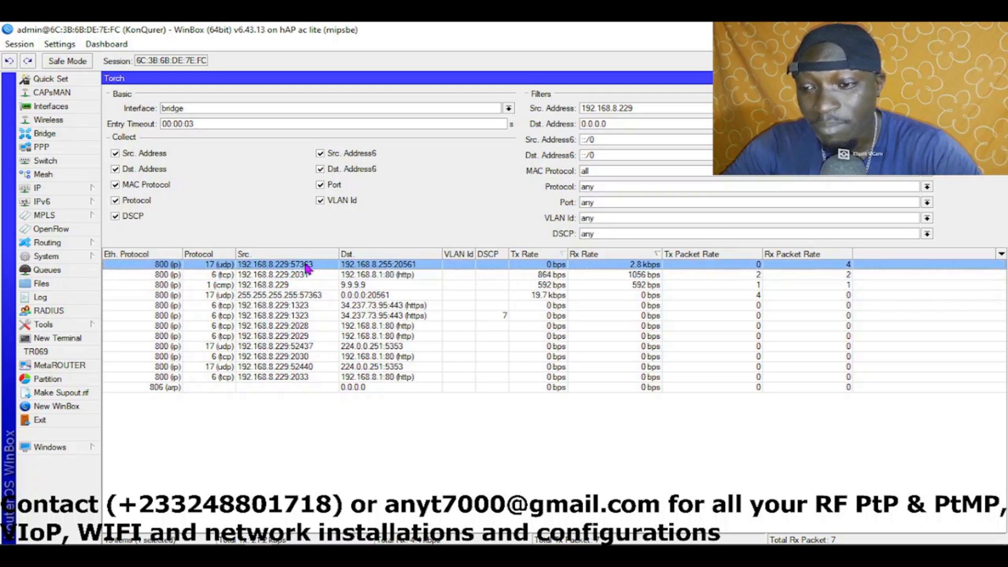
Look up the host that holds 192.168.8.229 in the DHCP server leases
{"action": "left_click", "coordinate": [70, 256]}
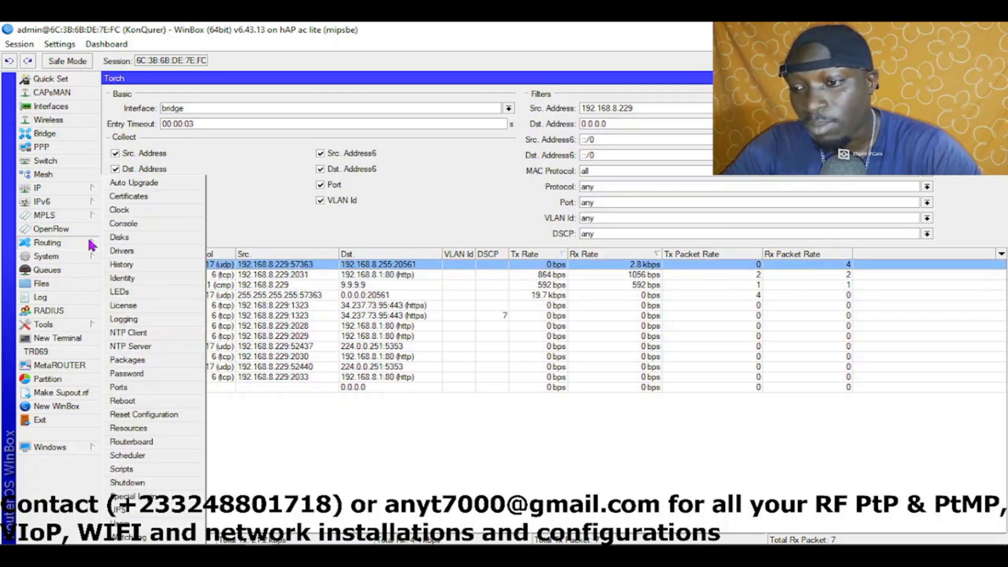
{"action": "left_click", "coordinate": [74, 189]}
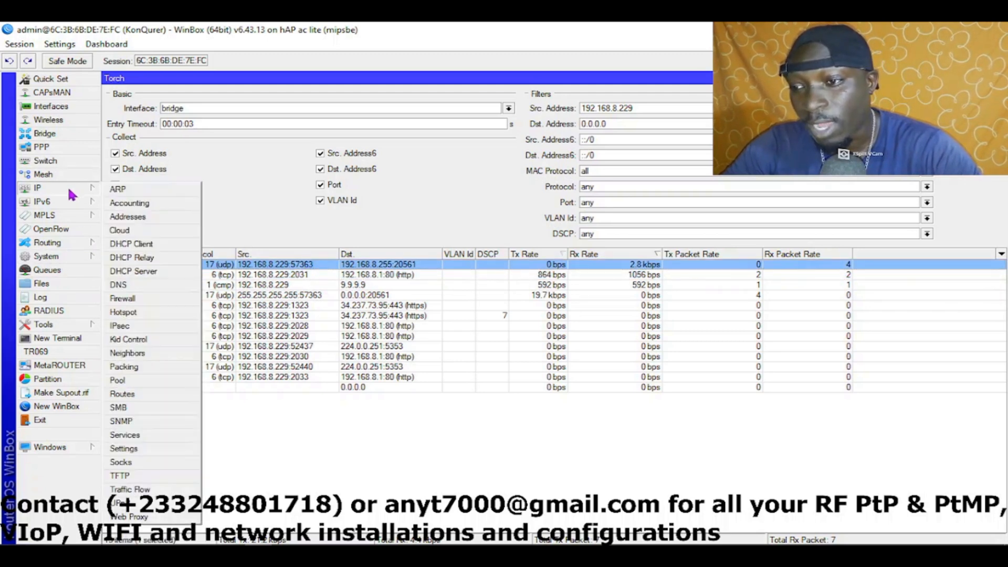
{"action": "left_click", "coordinate": [134, 272]}
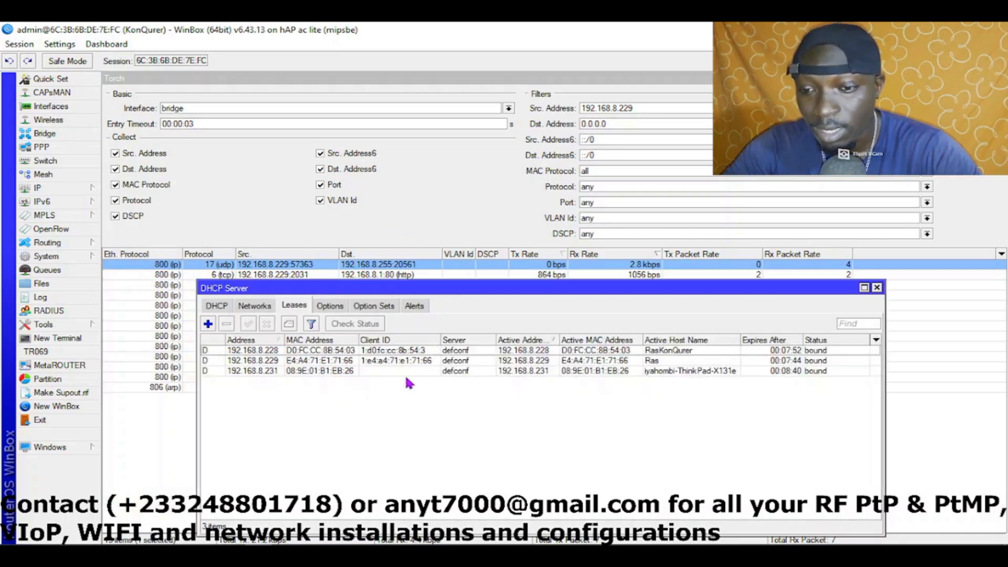
{"action": "left_click", "coordinate": [682, 350]}
{"action": "left_click", "coordinate": [657, 361]}
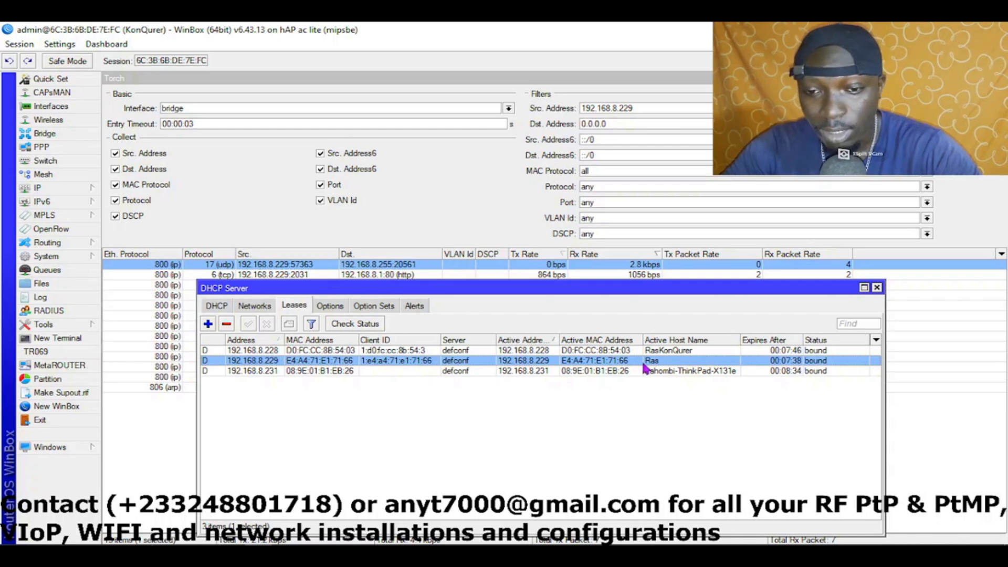
Copy the IP address from the 192.168.8.229 DHCP lease and close the DHCP server windows
{"action": "double_click", "coordinate": [268, 363]}
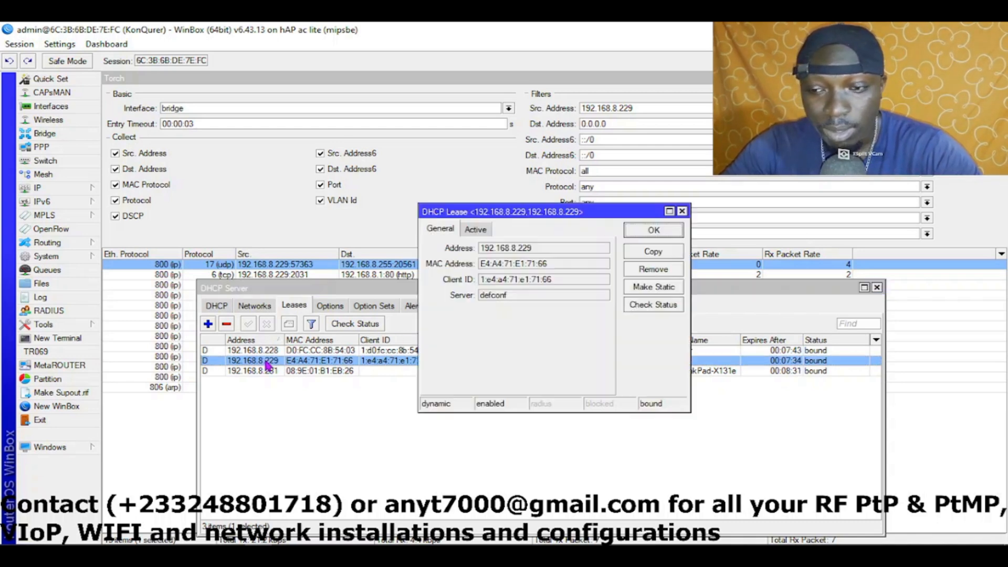
{"action": "left_click", "coordinate": [546, 251]}
{"action": "key", "text": "ctrl+c"}
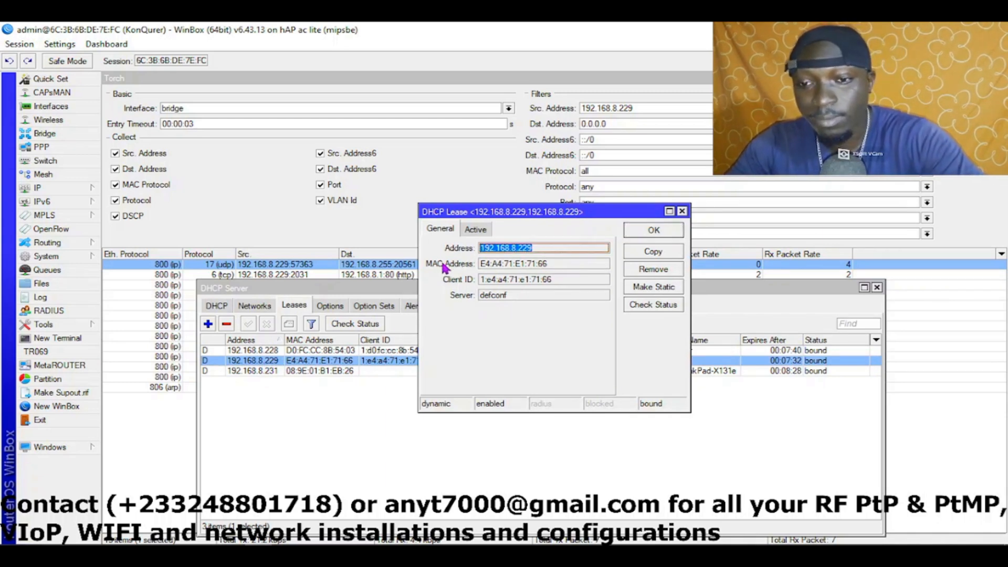
{"action": "left_click", "coordinate": [662, 231]}
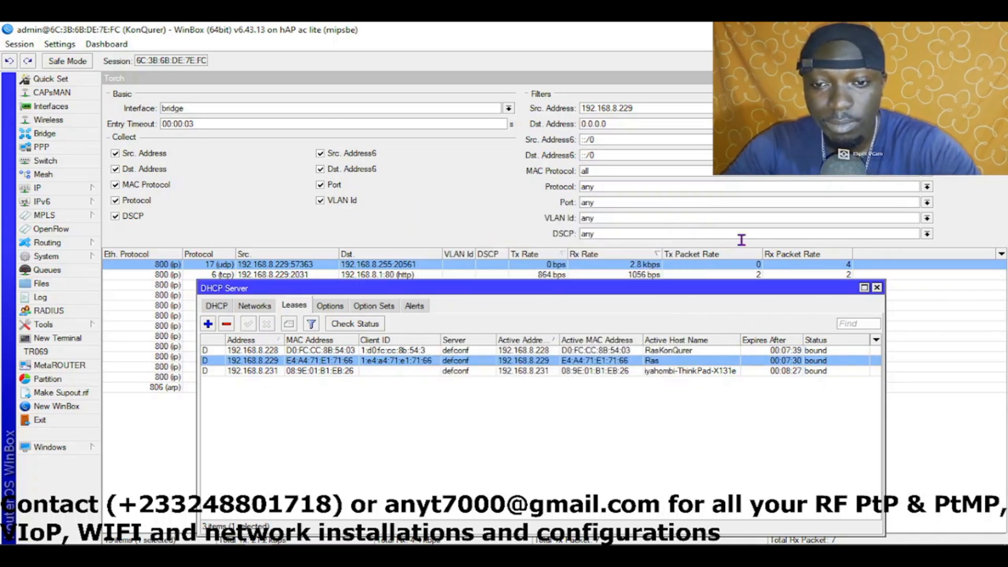
{"action": "left_click", "coordinate": [876, 287]}
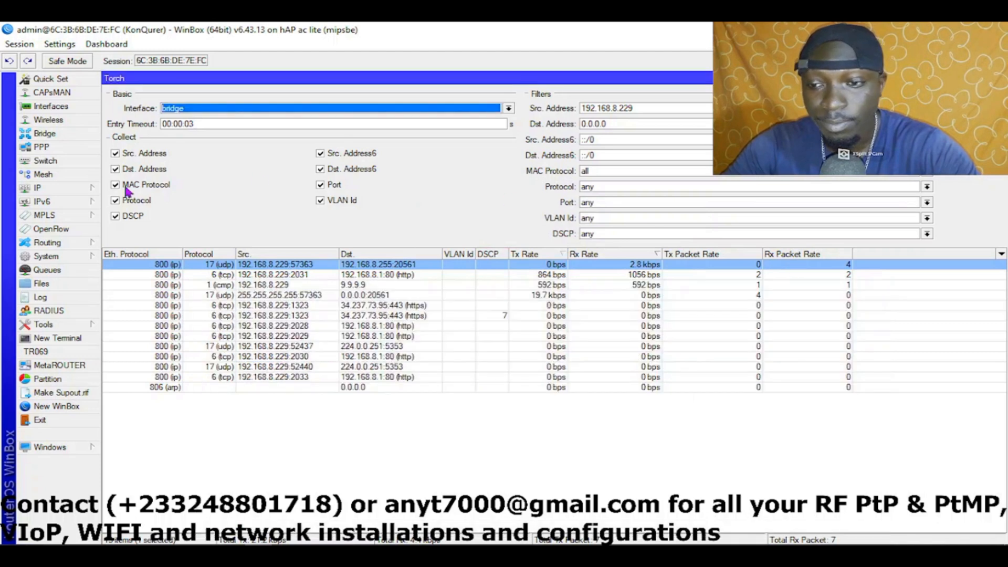
Start a new simple queue and paste 192.168.8.229 as its destination
{"action": "left_click", "coordinate": [61, 270]}
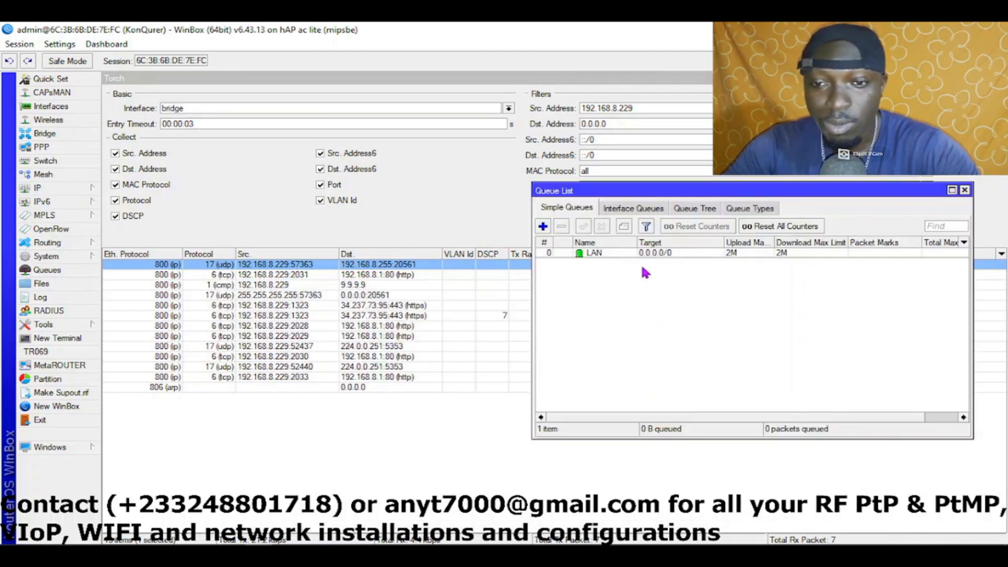
{"action": "left_click", "coordinate": [543, 227]}
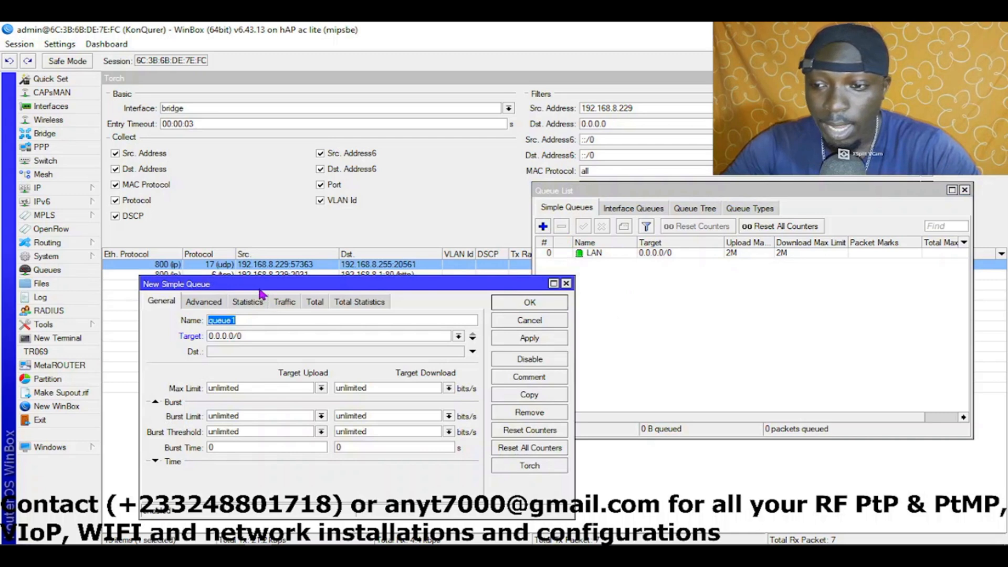
{"action": "left_click_drag", "start_coordinate": [261, 288], "coordinate": [639, 236]}
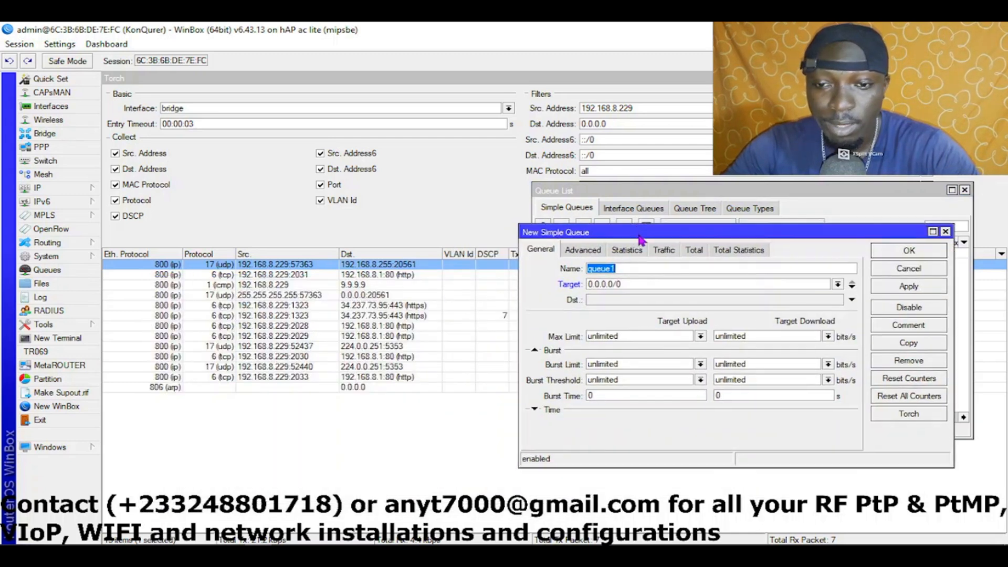
{"action": "left_click", "coordinate": [612, 301]}
{"action": "key", "text": "ctrl+v"}
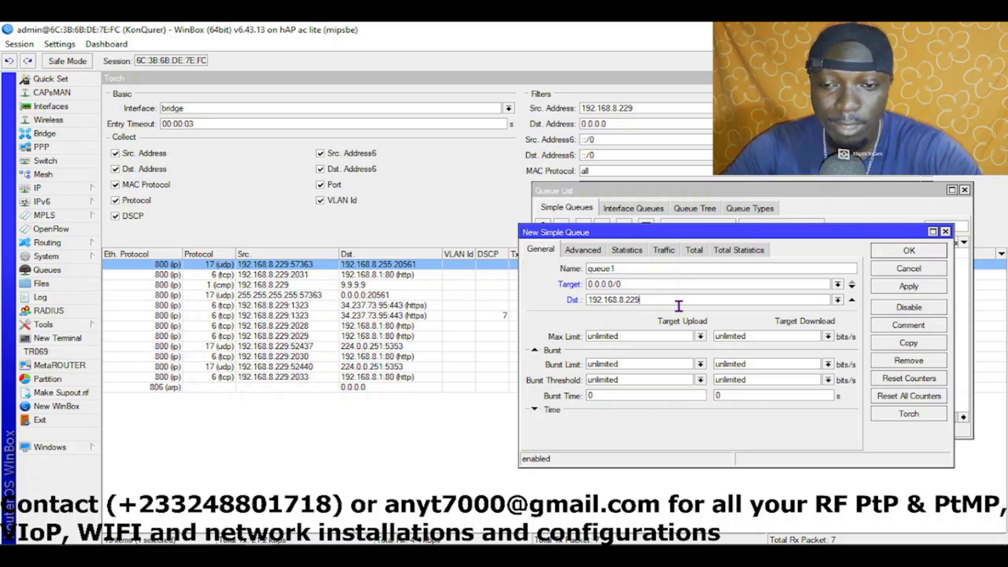
{"action": "left_click", "coordinate": [700, 337]}
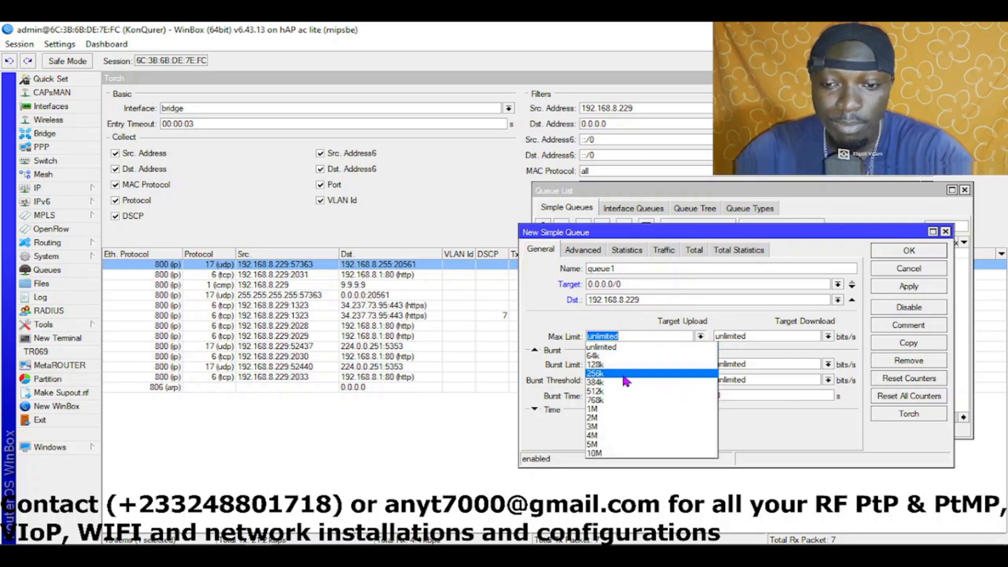
{"action": "left_click", "coordinate": [827, 337]}
{"action": "left_click", "coordinate": [827, 337]}
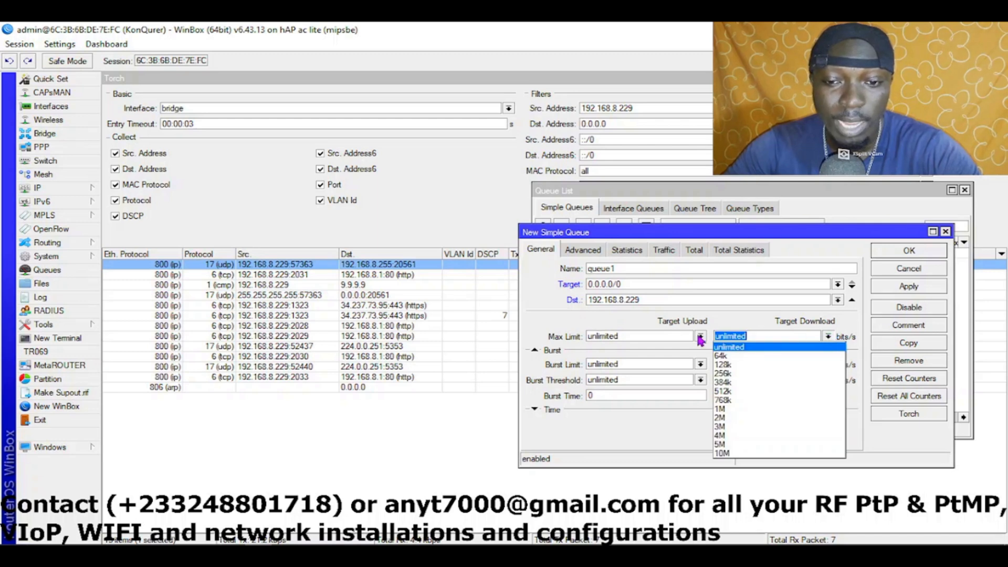
{"action": "left_click", "coordinate": [721, 346]}
{"action": "left_click", "coordinate": [700, 337]}
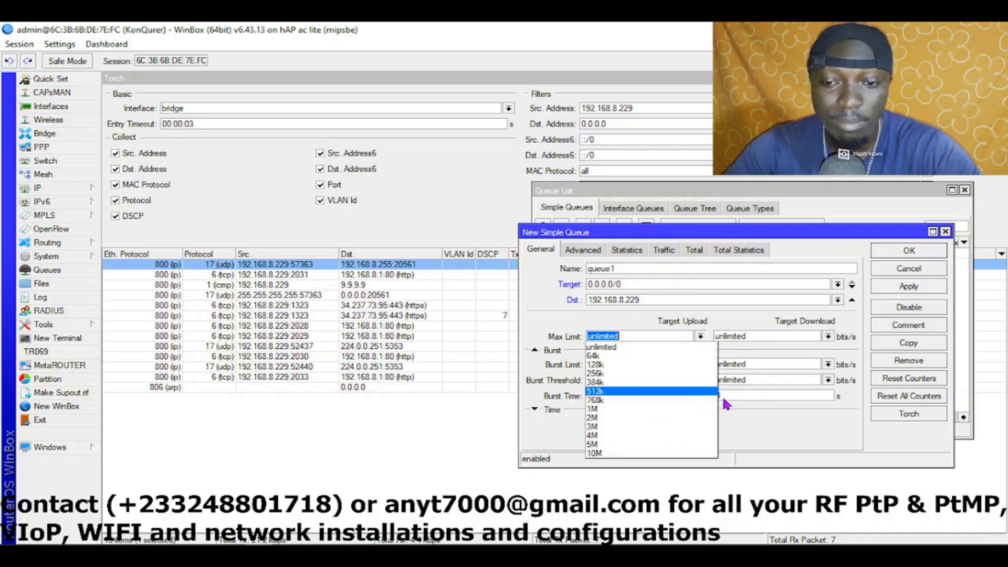
{"action": "left_click", "coordinate": [757, 410]}
{"action": "left_click", "coordinate": [699, 364]}
{"action": "left_click", "coordinate": [699, 365]}
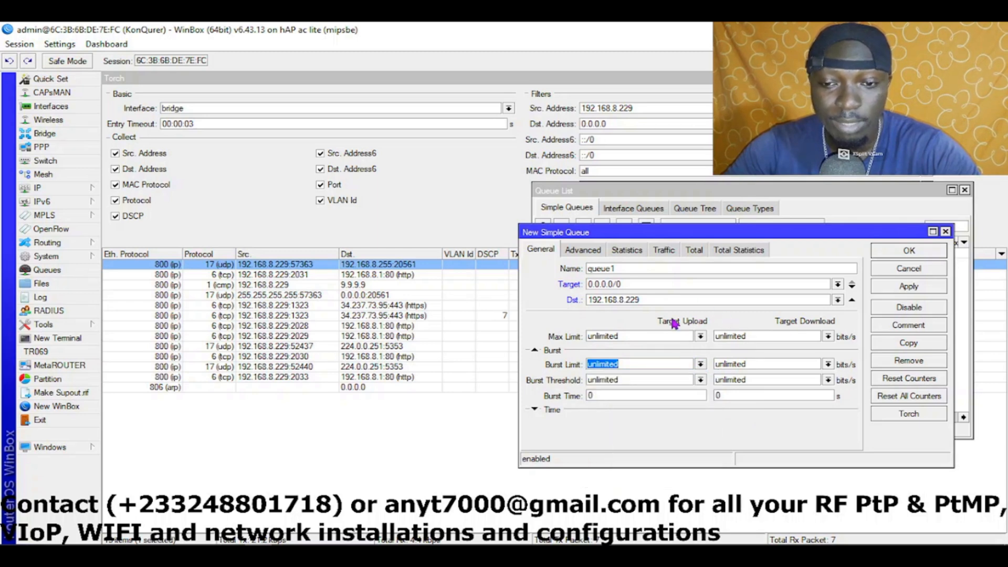
Set the new queue's max limit and burst limit to 1M for both target upload and target download
{"action": "left_click", "coordinate": [701, 337]}
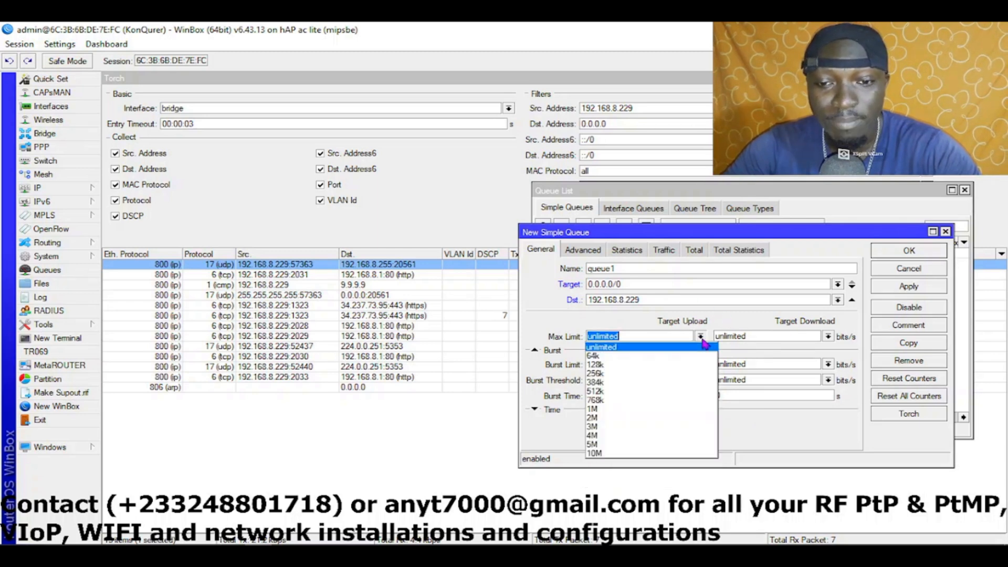
{"action": "left_click", "coordinate": [636, 414]}
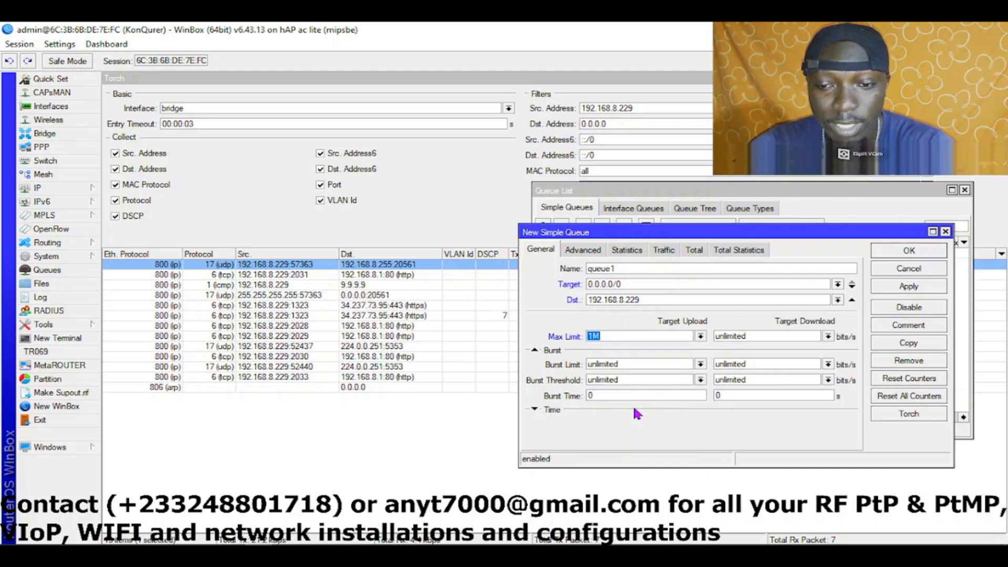
{"action": "left_click", "coordinate": [752, 336]}
{"action": "type", "text": "1M"}
{"action": "key", "text": "Tab"}
{"action": "type", "text": "1M"}
{"action": "key", "text": "Tab"}
{"action": "type", "text": "1M"}
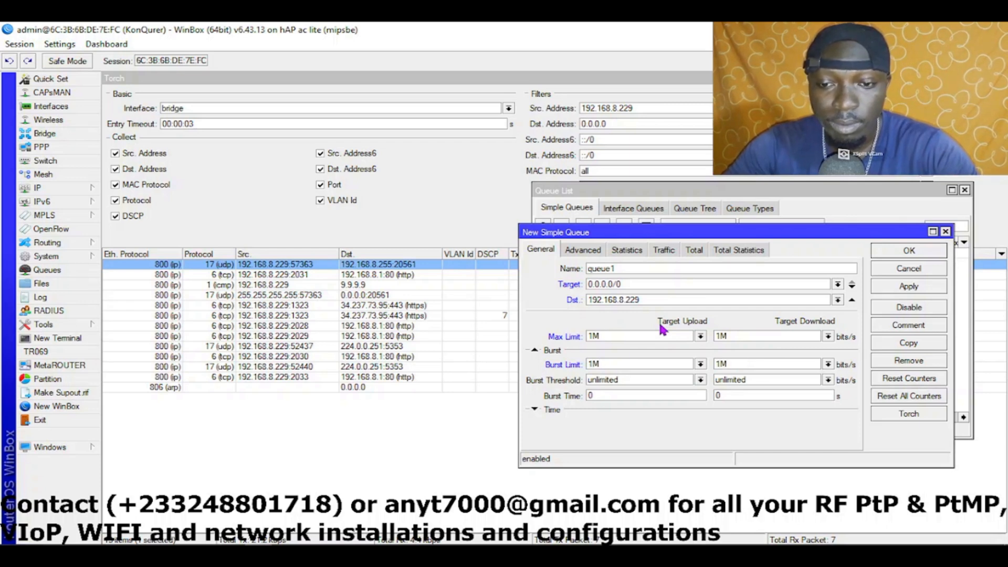
Set the queue's burst threshold to 1M and burst time to 1 for both upload and download
{"action": "key", "text": "Tab"}
{"action": "type", "text": "1M"}
{"action": "key", "text": "Tab"}
{"action": "type", "text": "1M"}
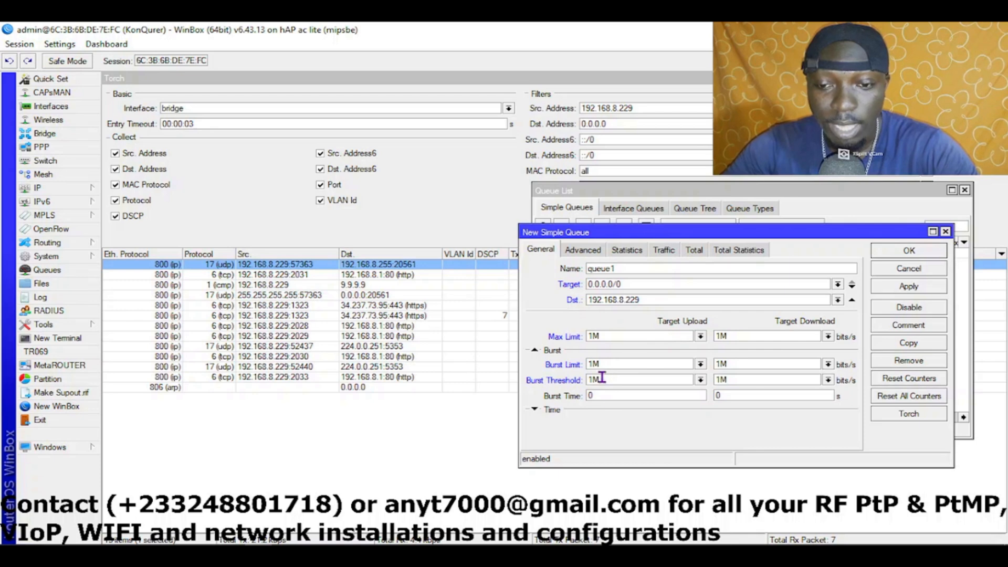
{"action": "key", "text": "Tab"}
{"action": "type", "text": "1"}
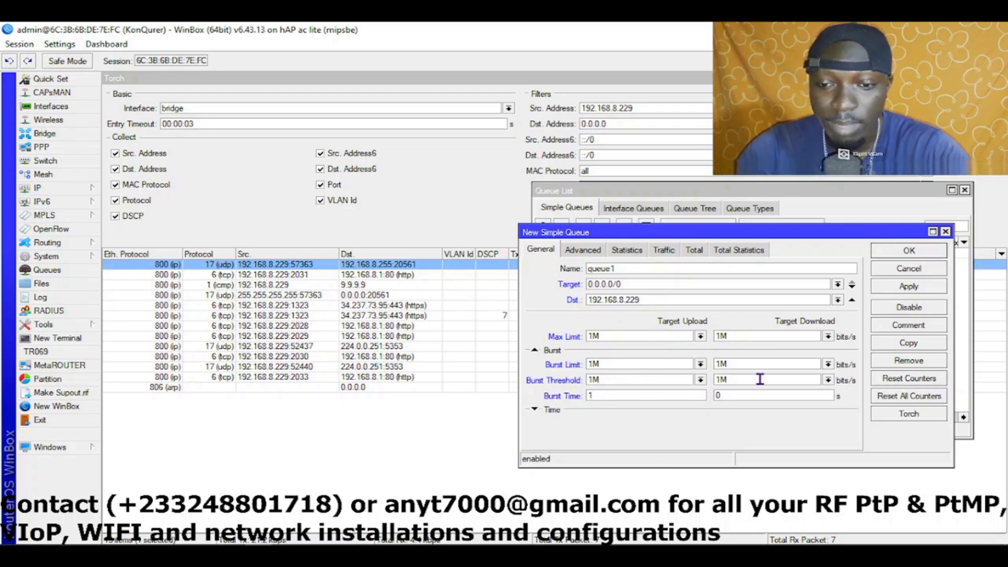
{"action": "key", "text": "Tab"}
{"action": "type", "text": "1"}
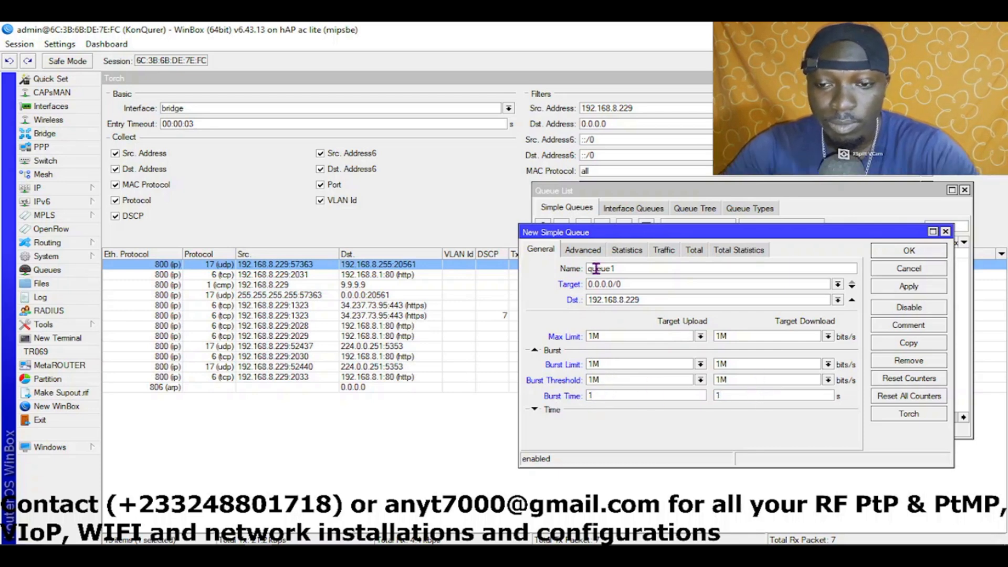
Set the new queue's advanced Limit At to 1M for both target upload and target download, and save the queue
{"action": "left_click", "coordinate": [596, 251]}
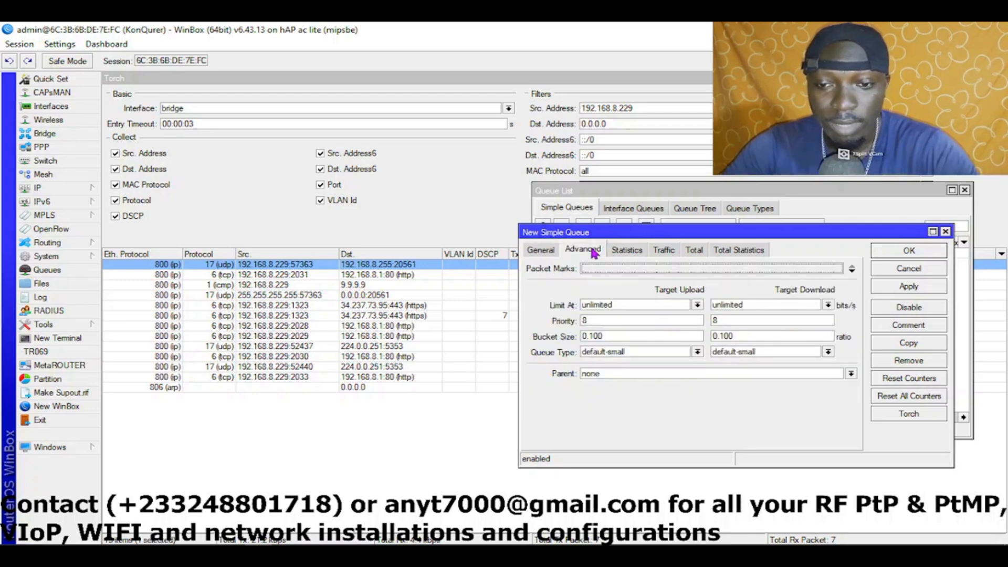
{"action": "left_click", "coordinate": [697, 305]}
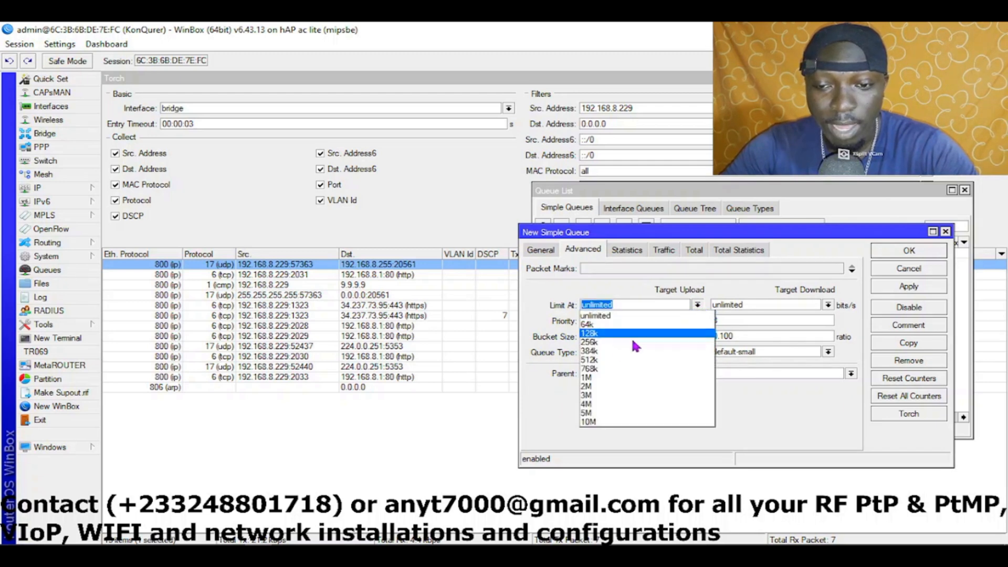
{"action": "left_click", "coordinate": [618, 378]}
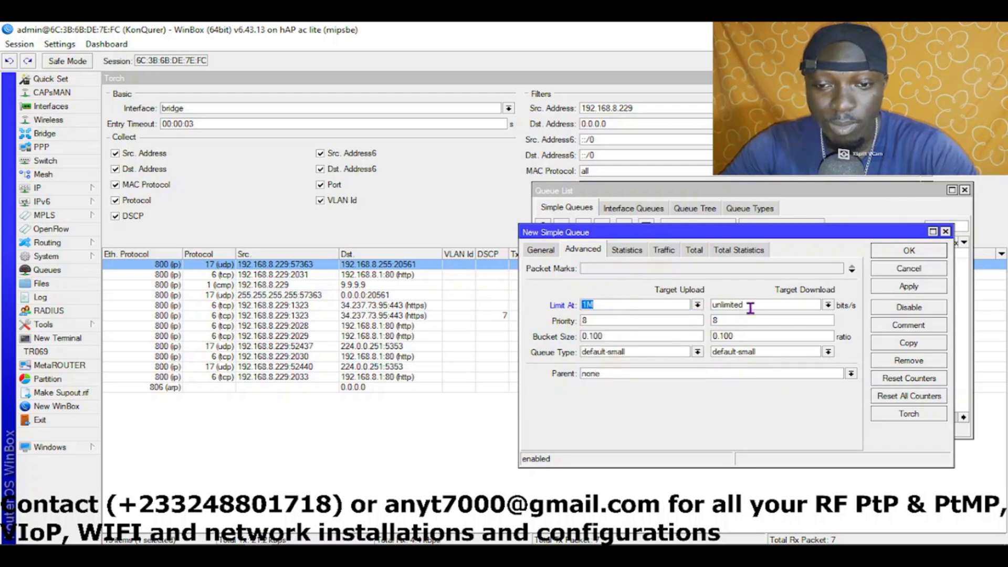
{"action": "left_click", "coordinate": [827, 304]}
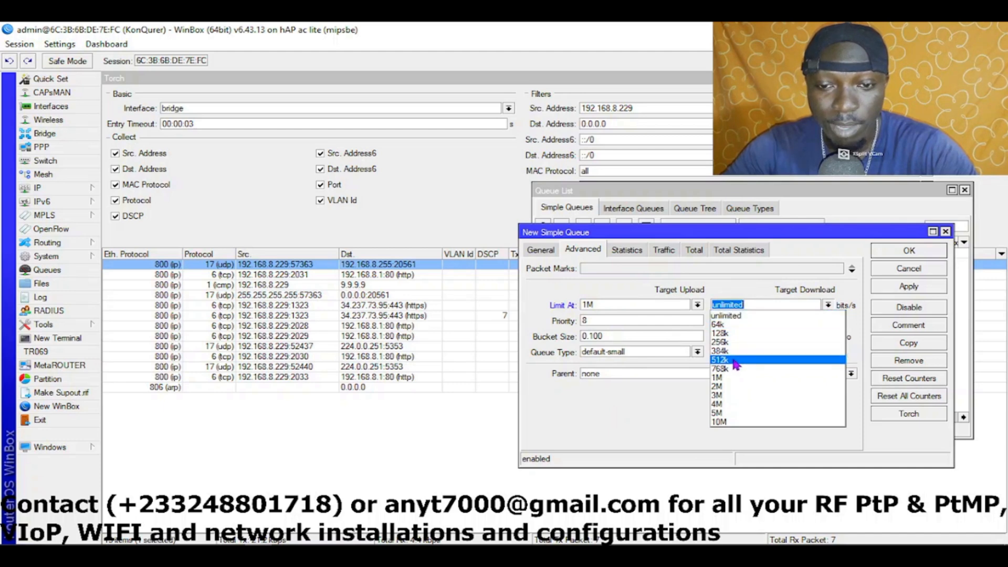
{"action": "left_click", "coordinate": [734, 377]}
{"action": "left_click", "coordinate": [900, 288]}
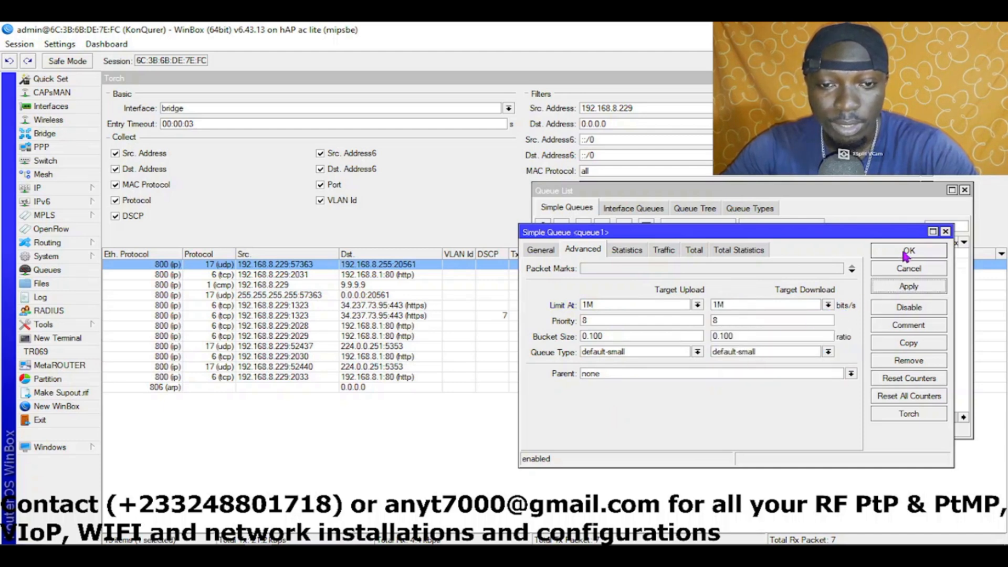
{"action": "left_click", "coordinate": [906, 254]}
Add the comment ROGUE IP to queue1 in the simple queue list, and delete that queue
{"action": "left_click", "coordinate": [613, 267]}
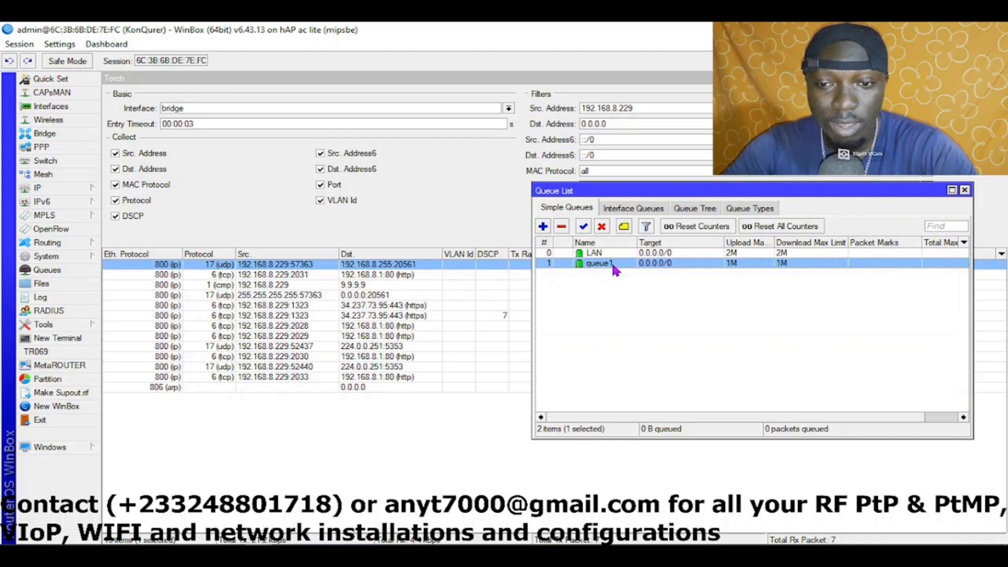
{"action": "key", "text": "ctrl+m"}
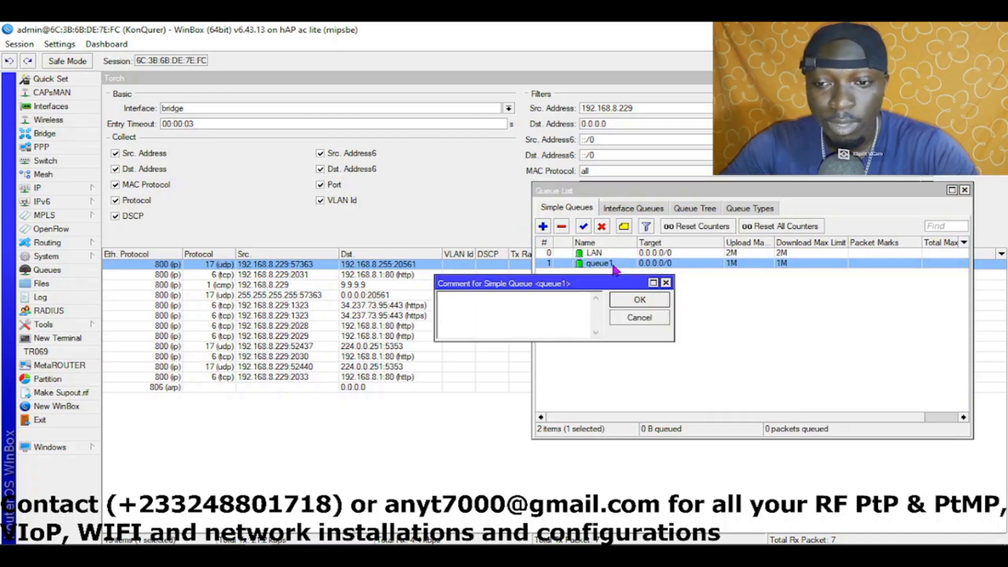
{"action": "type", "text": "ROGUE IP"}
{"action": "left_click", "coordinate": [636, 300]}
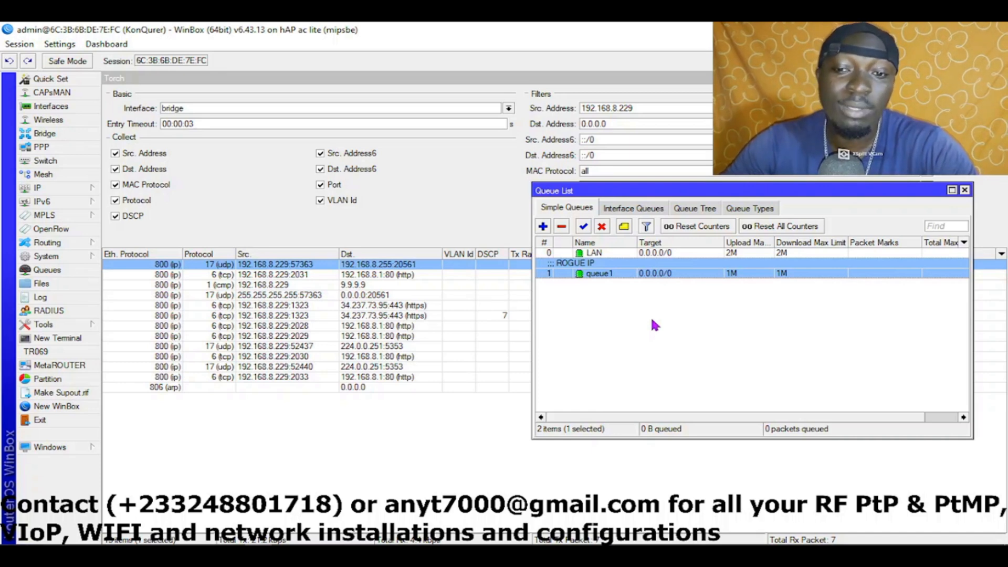
{"action": "left_click", "coordinate": [561, 227]}
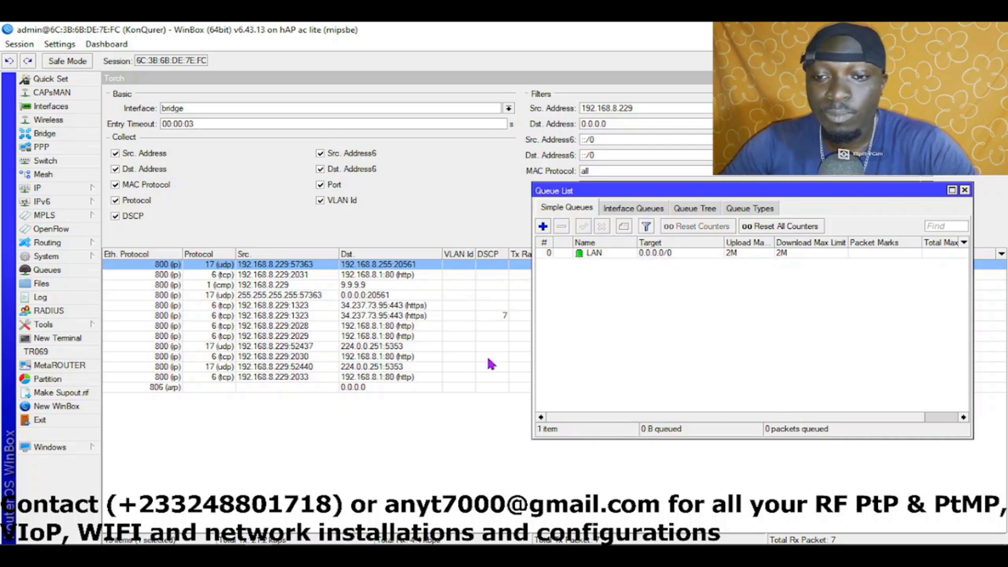
Return to the Torch window and switch category display on and off again for its traffic list
{"action": "left_click", "coordinate": [428, 441]}
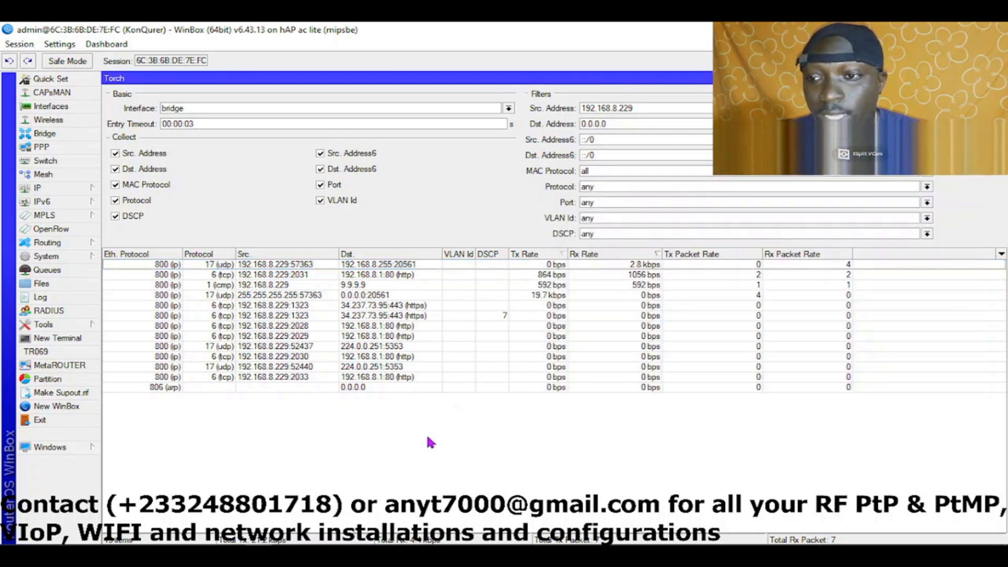
{"action": "left_click", "coordinate": [400, 326]}
{"action": "right_click", "coordinate": [400, 327]}
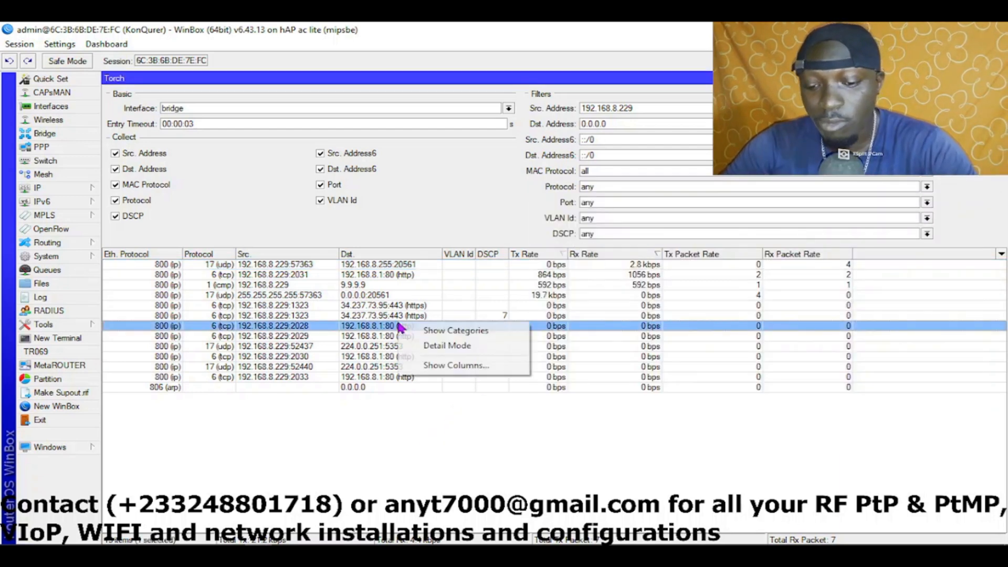
{"action": "left_click", "coordinate": [461, 331]}
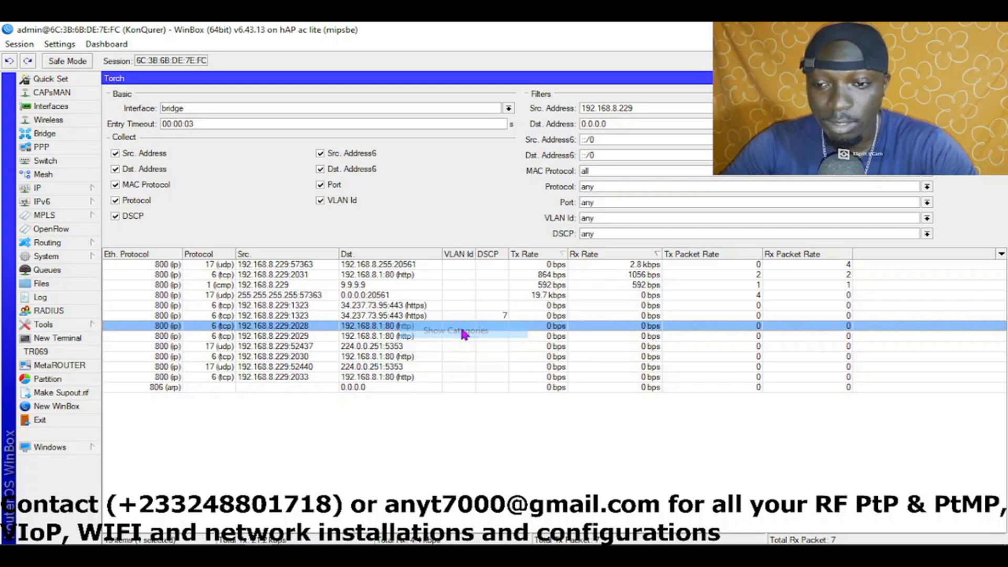
{"action": "left_click", "coordinate": [363, 286]}
{"action": "right_click", "coordinate": [363, 287]}
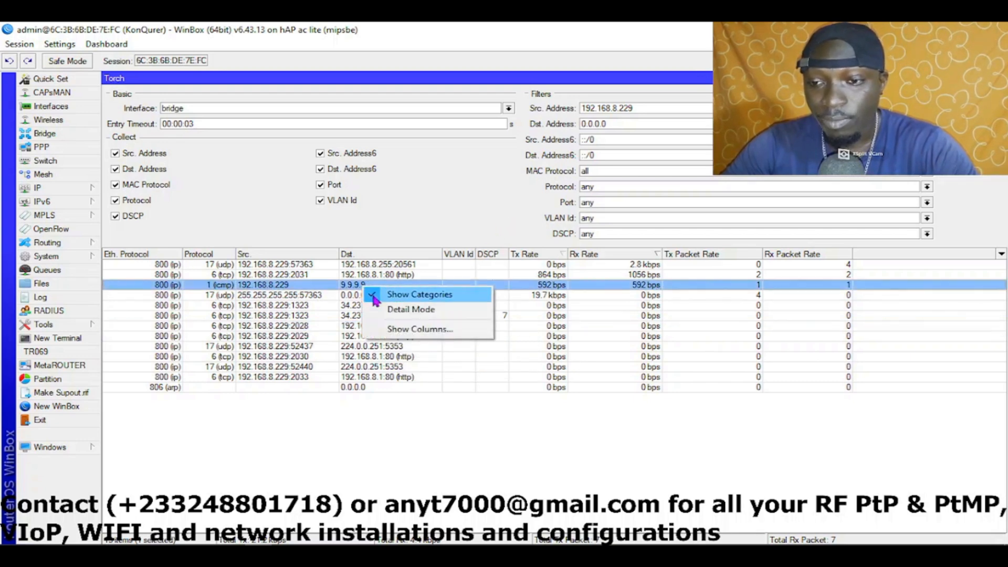
{"action": "left_click", "coordinate": [442, 298]}
View the Torch traffic entries in Detail Mode and return the list to the column view
{"action": "right_click", "coordinate": [394, 323]}
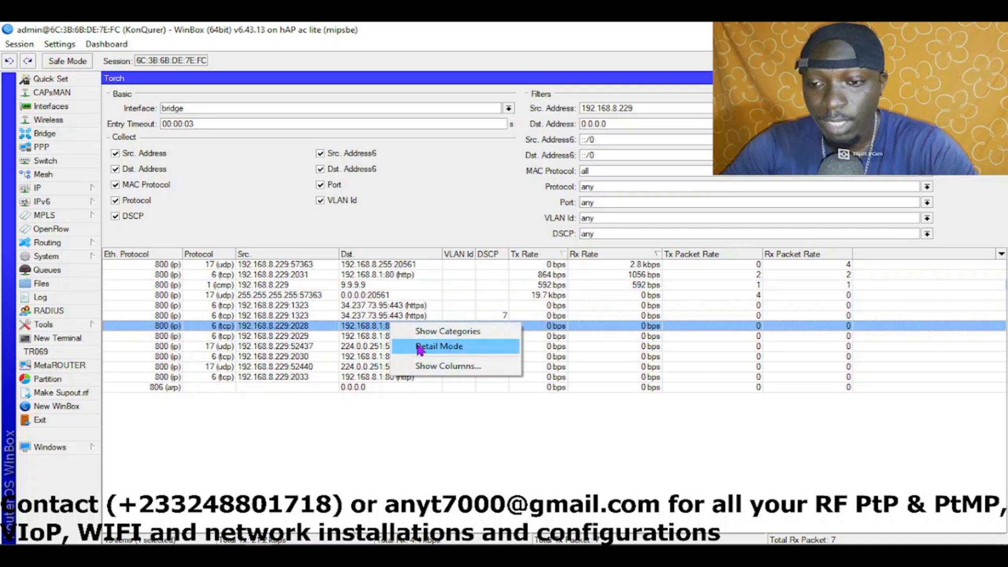
{"action": "left_click", "coordinate": [414, 344]}
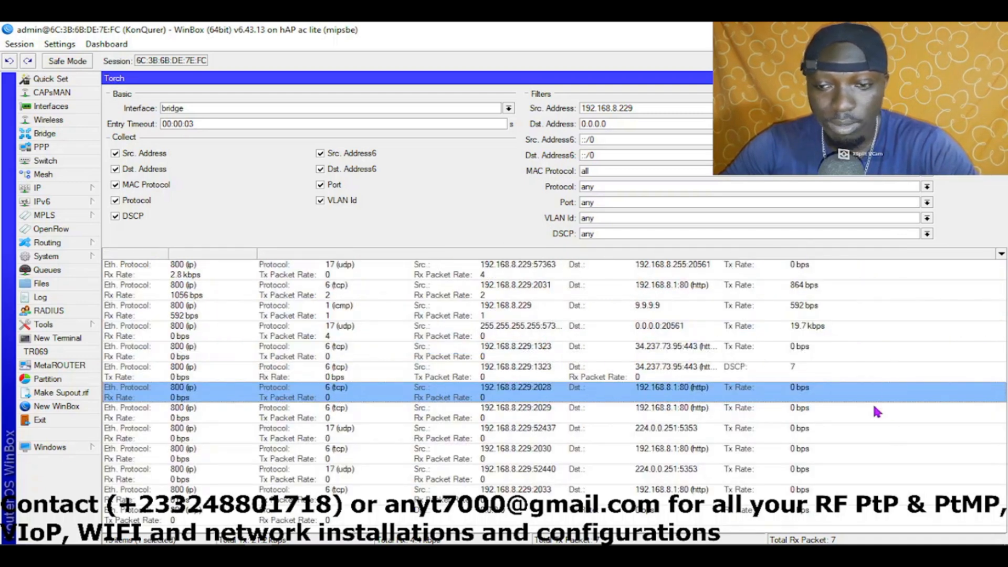
{"action": "left_click", "coordinate": [310, 307]}
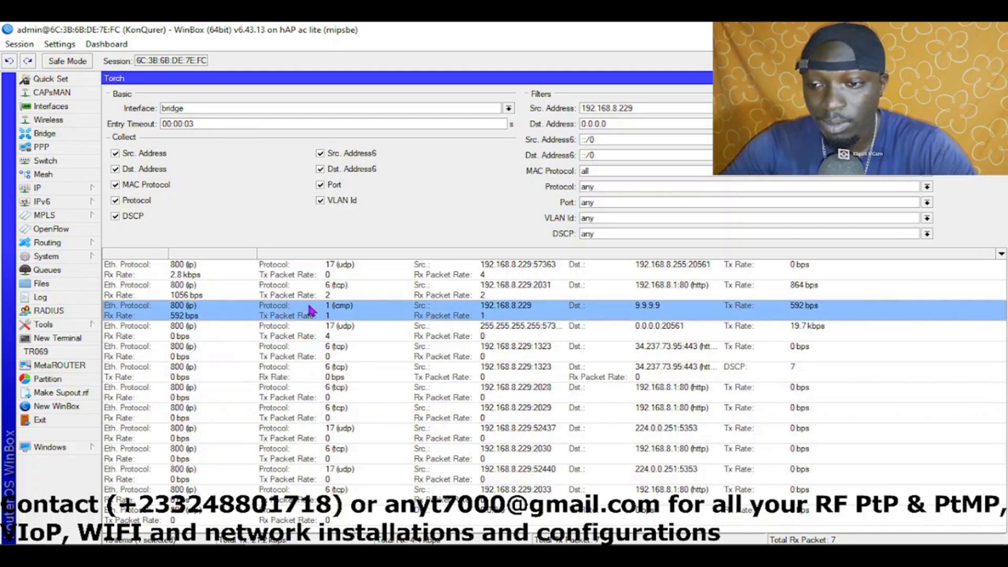
{"action": "left_click", "coordinate": [362, 367]}
{"action": "left_click", "coordinate": [333, 359]}
{"action": "right_click", "coordinate": [333, 359]}
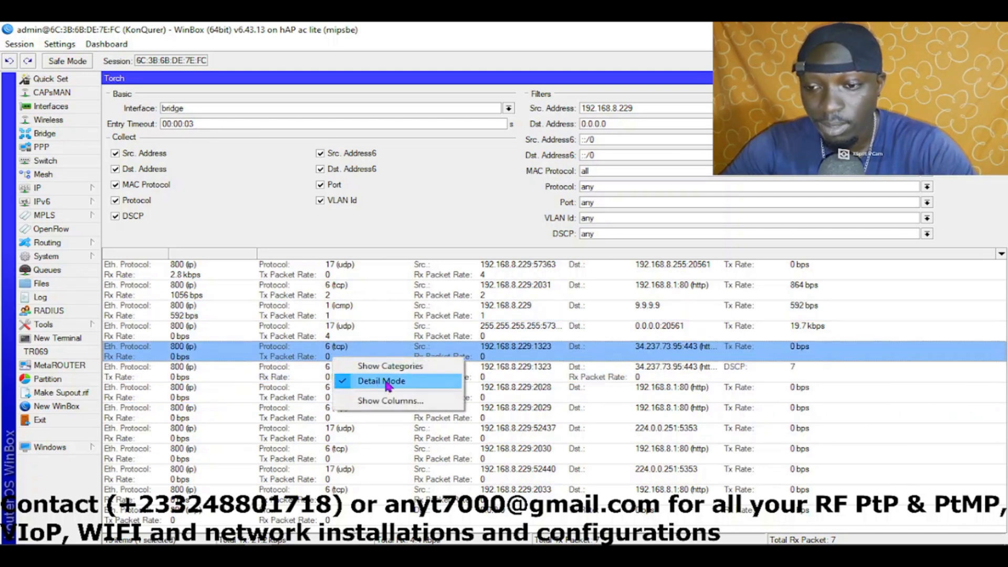
{"action": "left_click", "coordinate": [431, 382]}
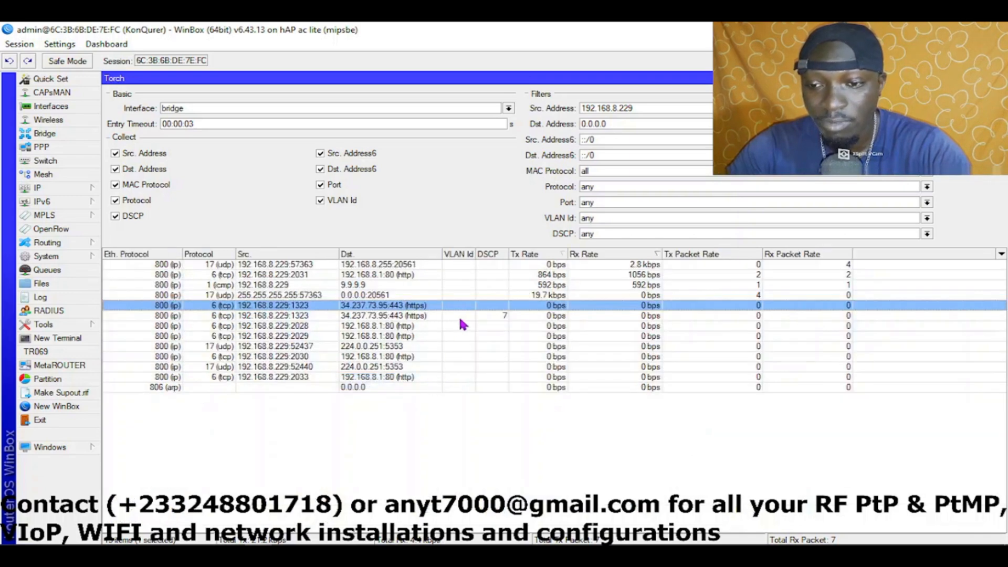
Examine the destination, Tx rate and Rx rate of individual traffic entries in the Torch list
{"action": "left_click", "coordinate": [406, 316]}
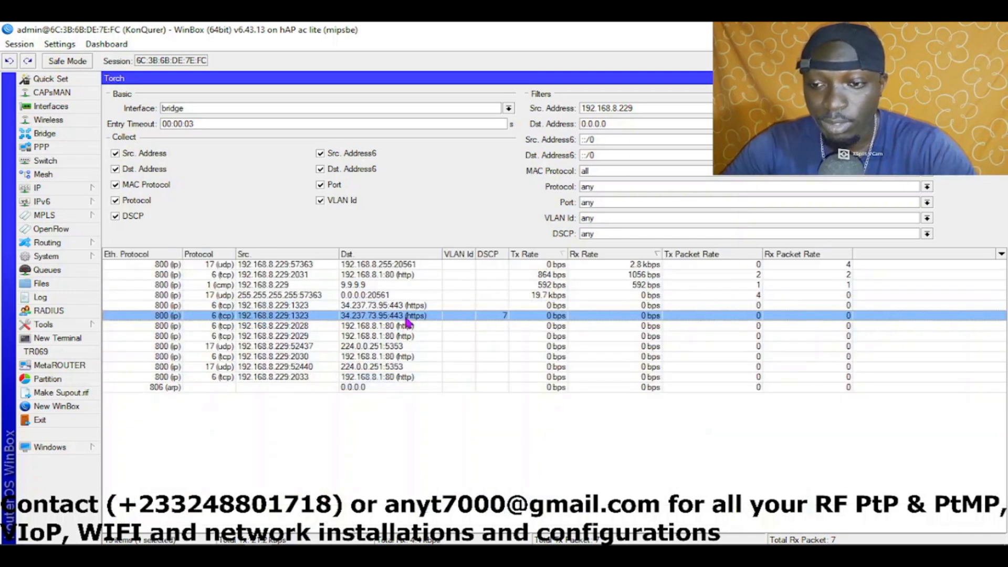
{"action": "left_click", "coordinate": [558, 297]}
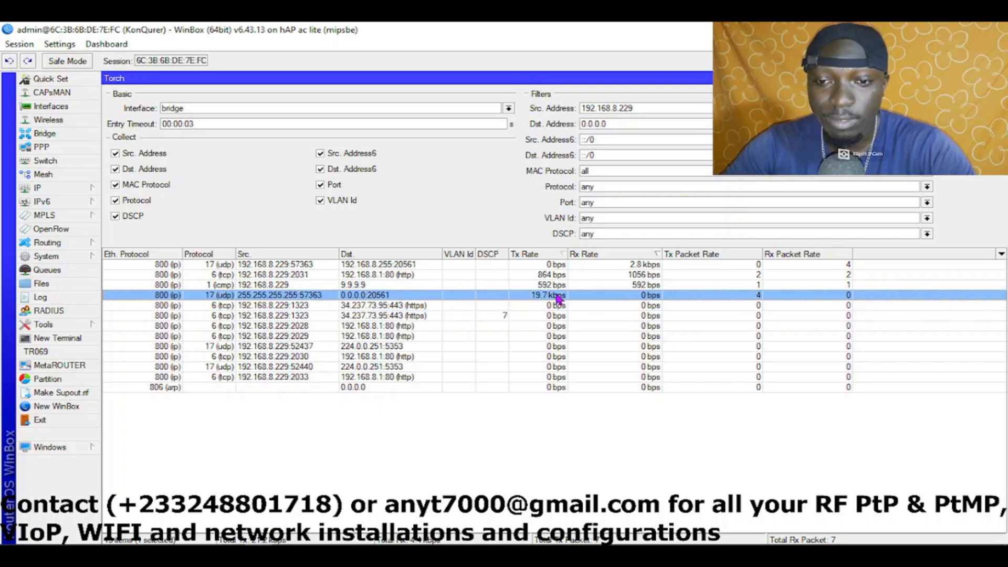
{"action": "left_click", "coordinate": [653, 266]}
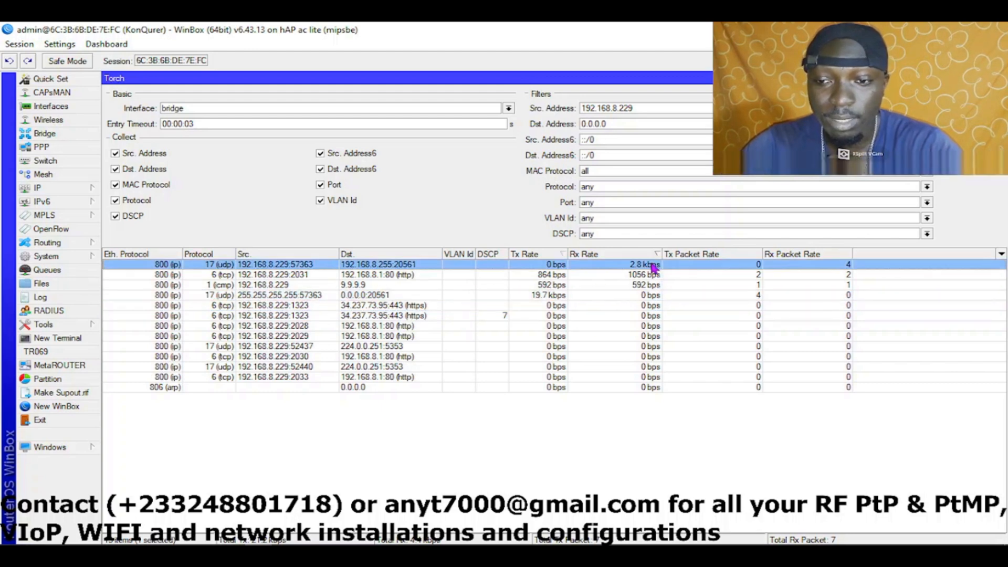